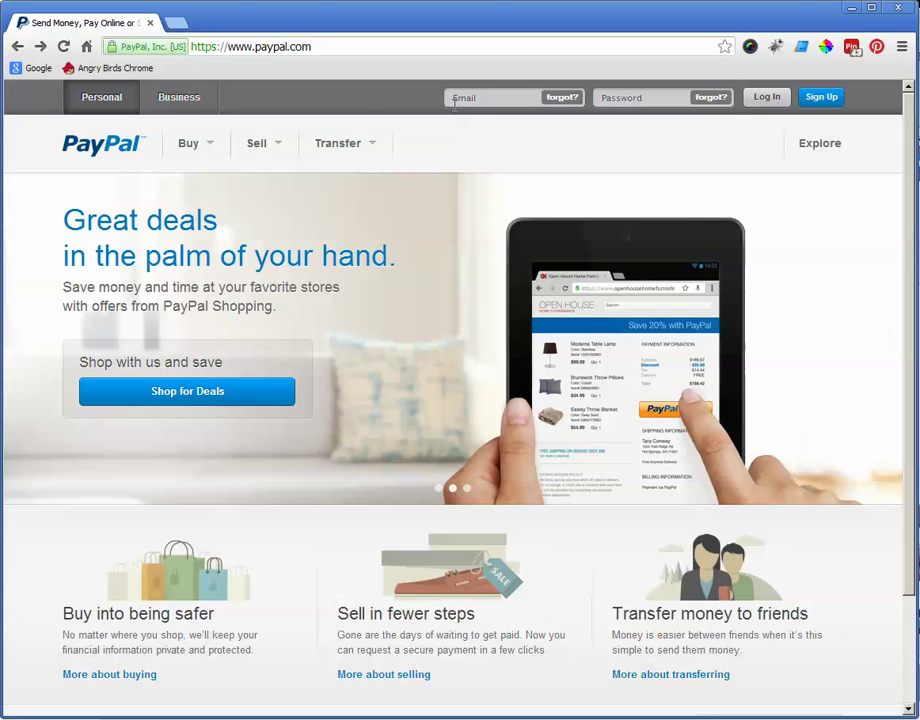
Step: Leave the PayPal home page for the Google home page
click(86, 46)
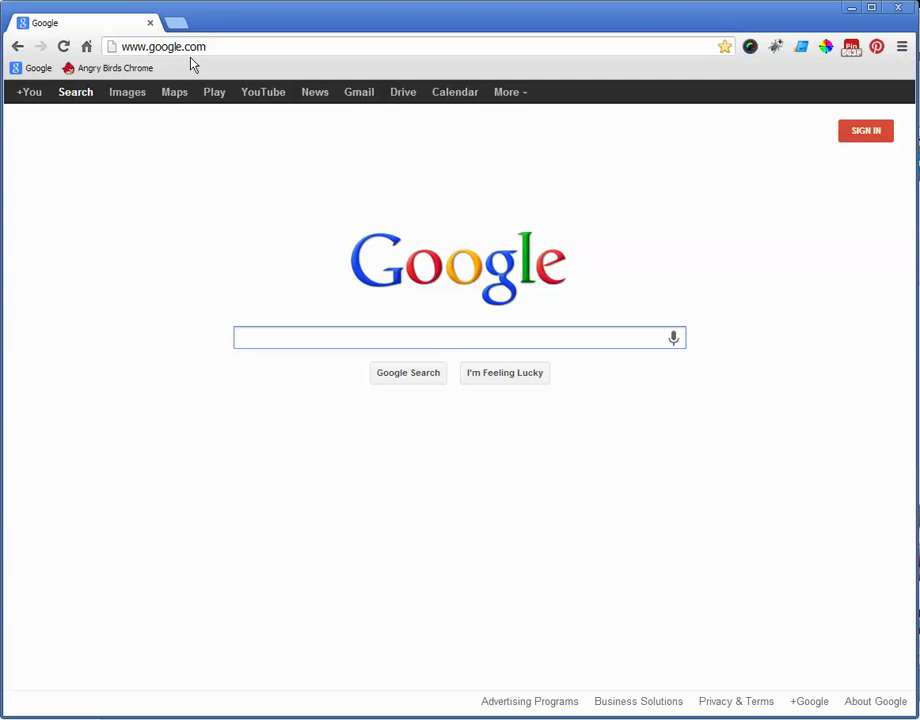
Step: Run a Google search for 'paypal'
click(222, 44)
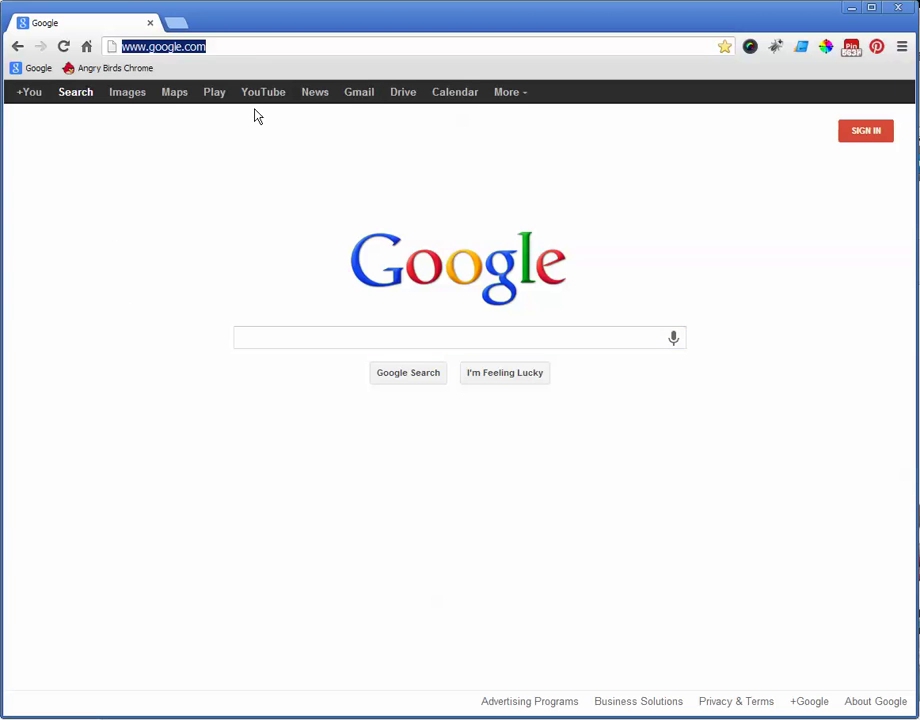
click(276, 333)
text(paypal)
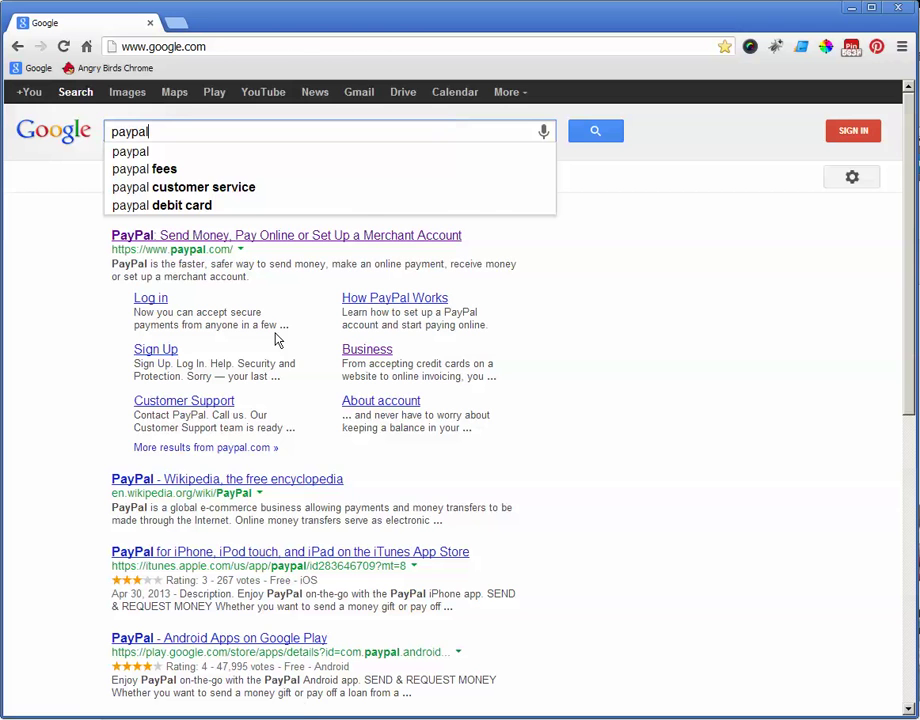
key(Return)
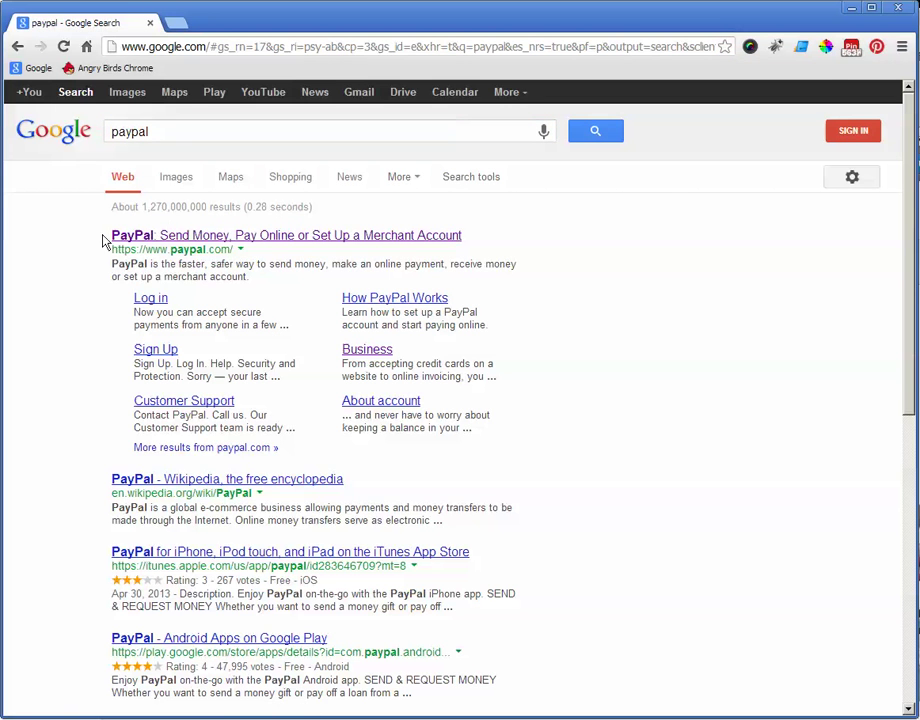
Step: Open PayPal's official site and start signup for the free $0/month Standard business plan
click(182, 236)
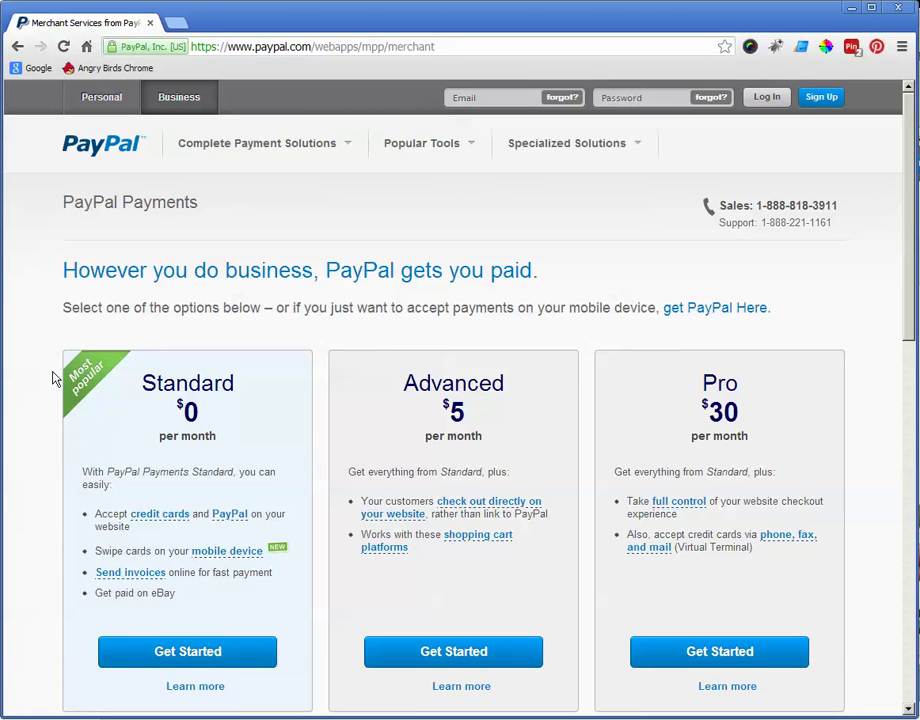
scroll(52, 375, down, 1)
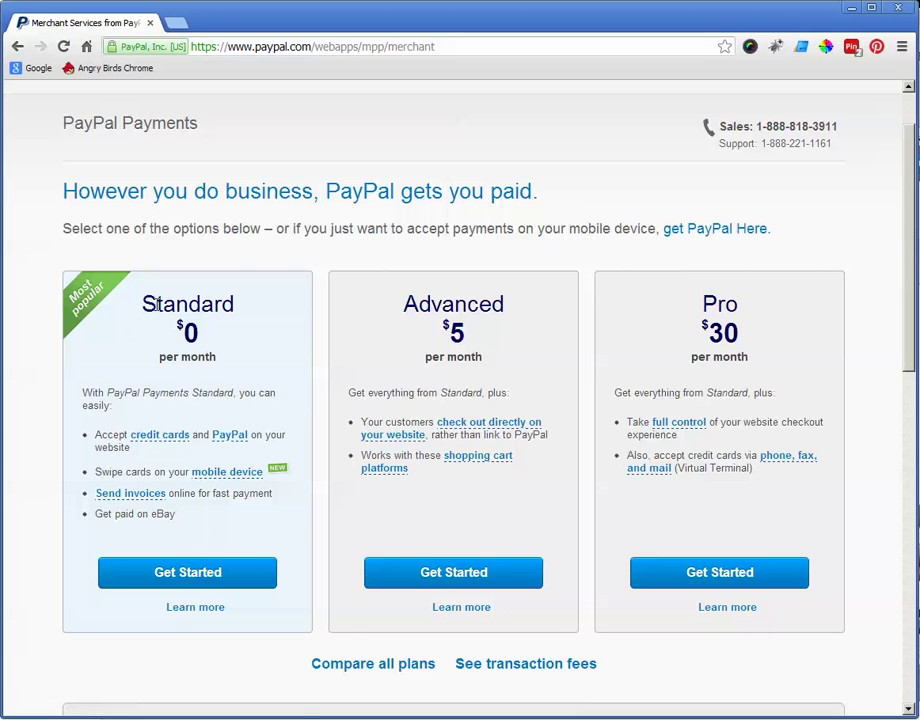
click(184, 586)
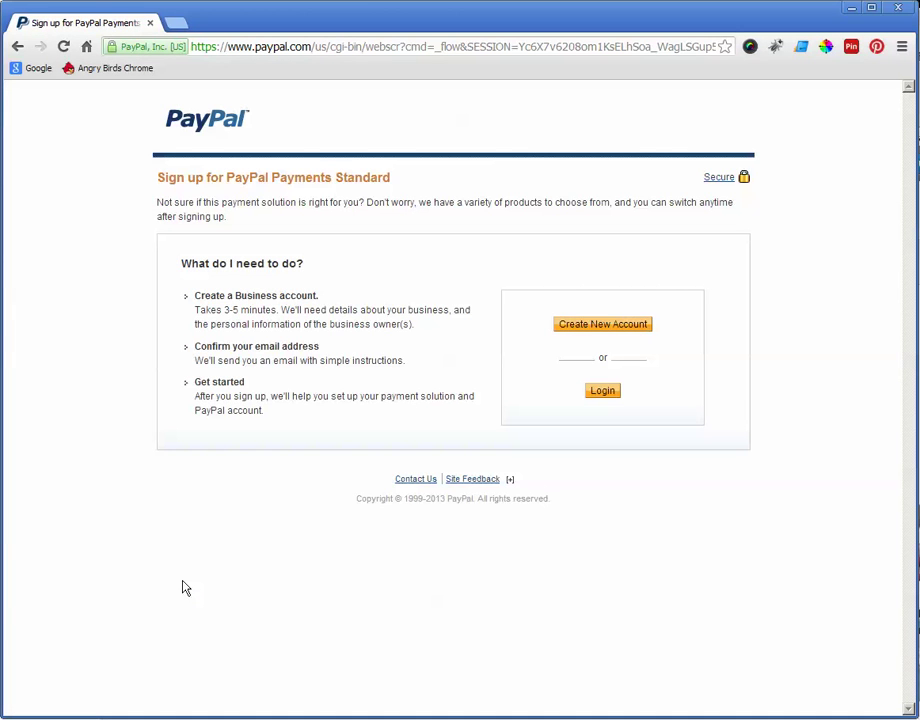
Step: Start a new PayPal business account, keeping United States and English
click(588, 326)
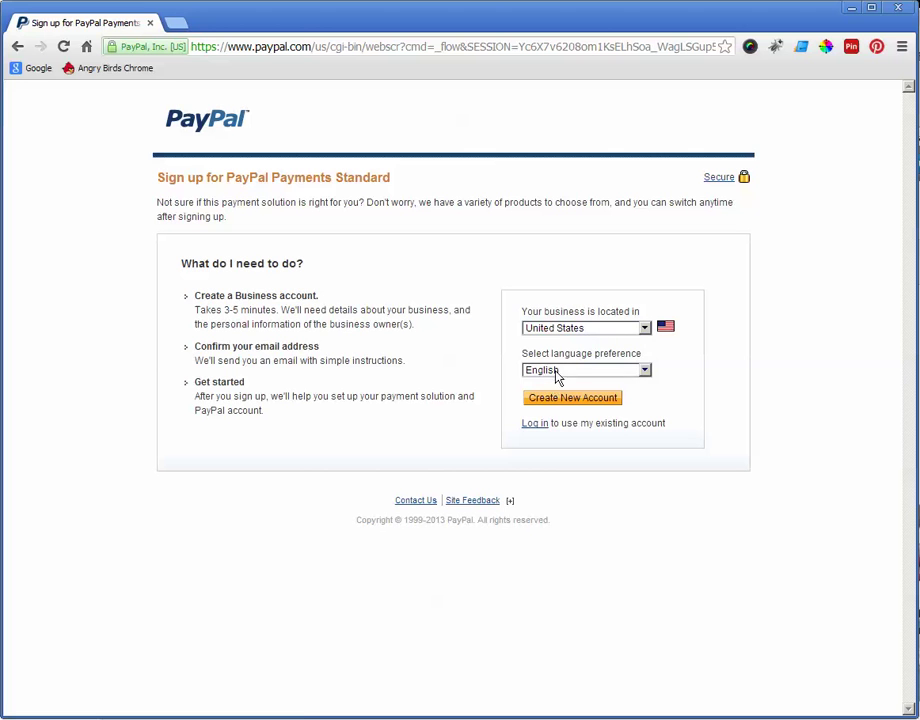
click(567, 400)
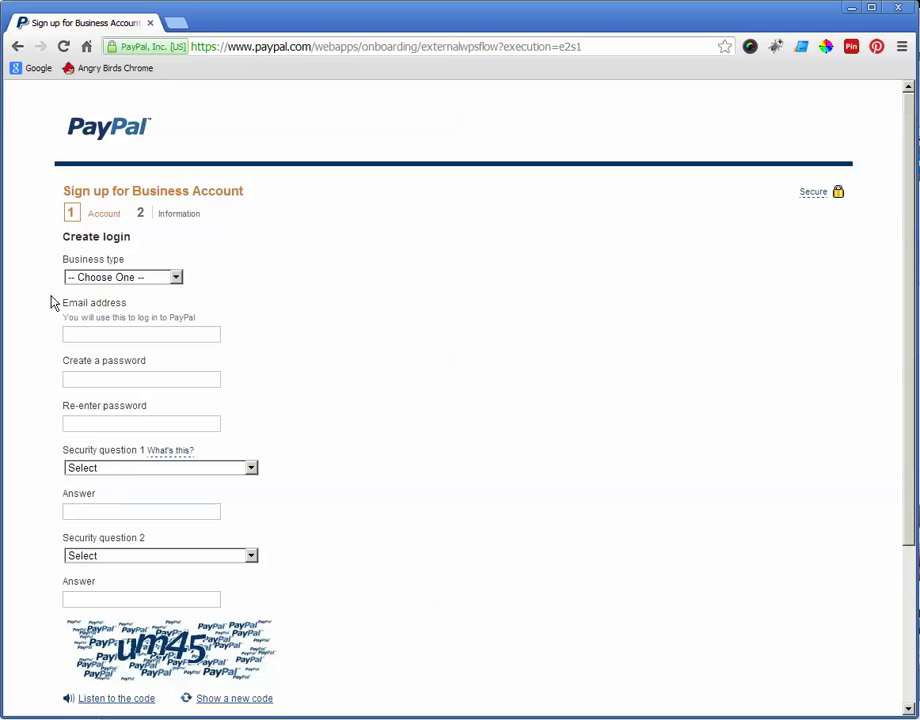
Step: Set business type to Corporation and fill in the saved business e-mail address
click(110, 277)
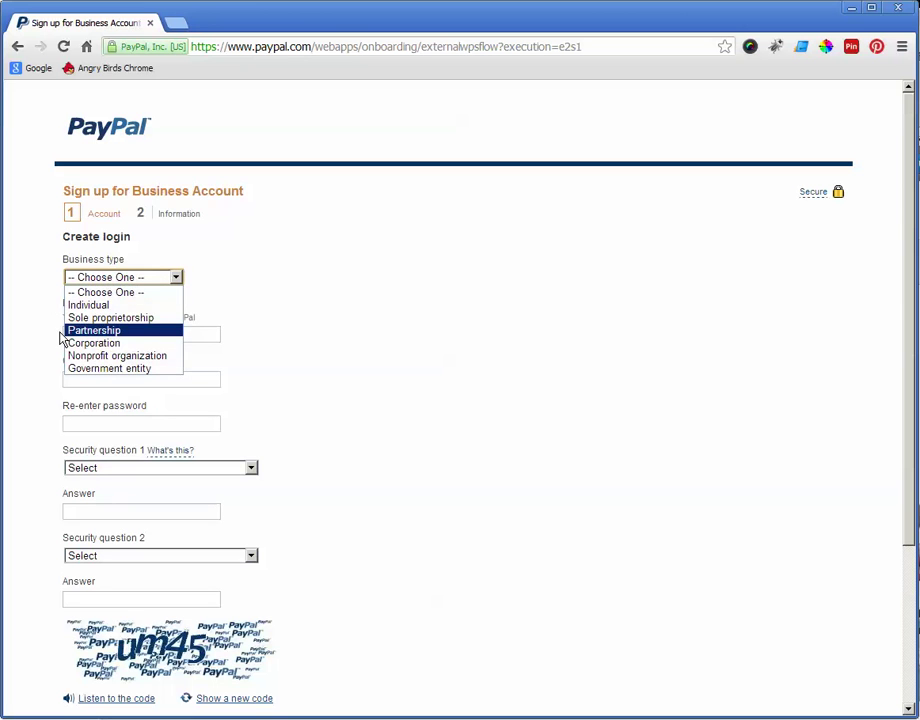
click(92, 343)
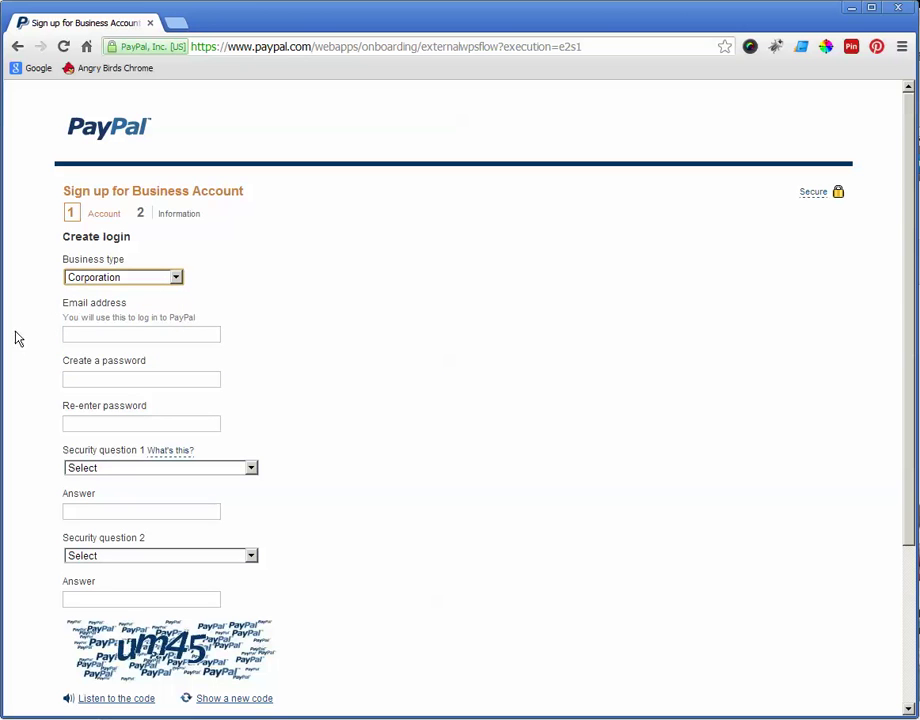
click(92, 335)
click(92, 352)
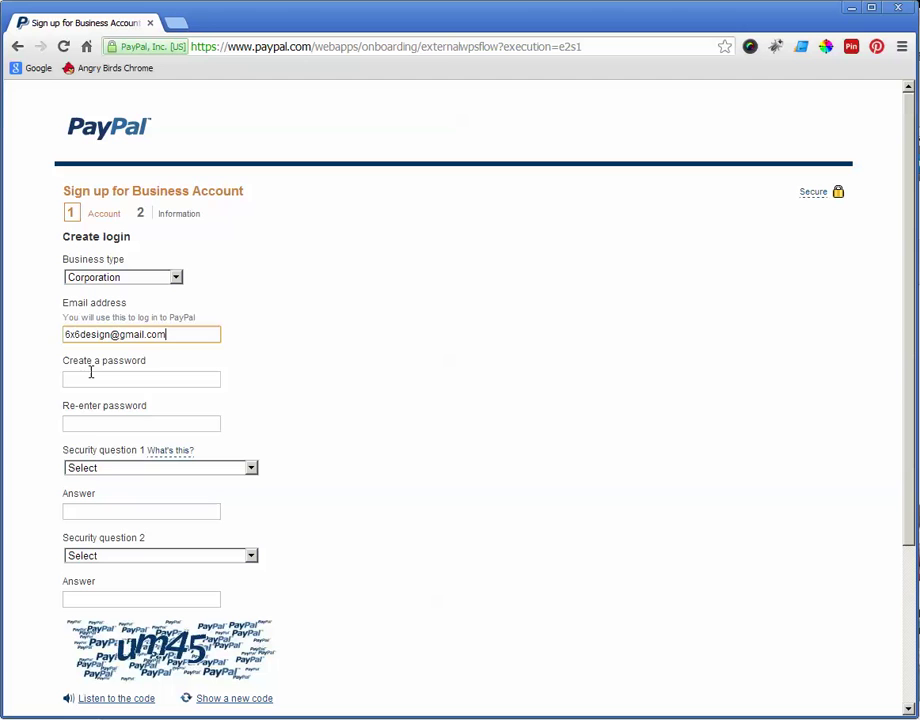
Step: Enter a strong account password and confirm it
click(91, 374)
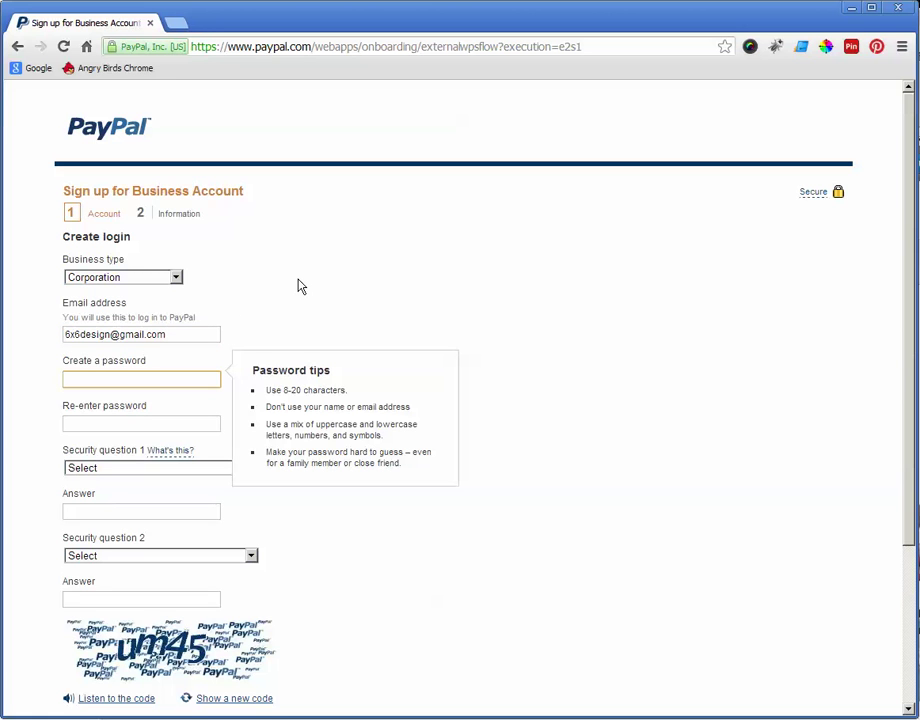
text(•••••••••••)
key(Tab)
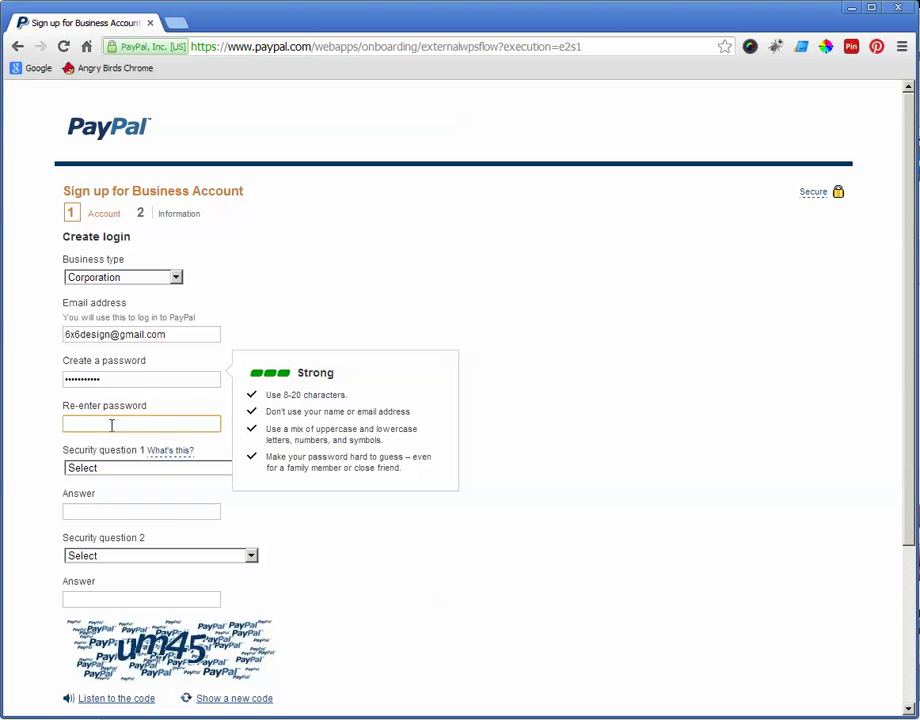
text(•••••••••••)
Step: Answer the childhood best friend and first pet name security questions
click(106, 470)
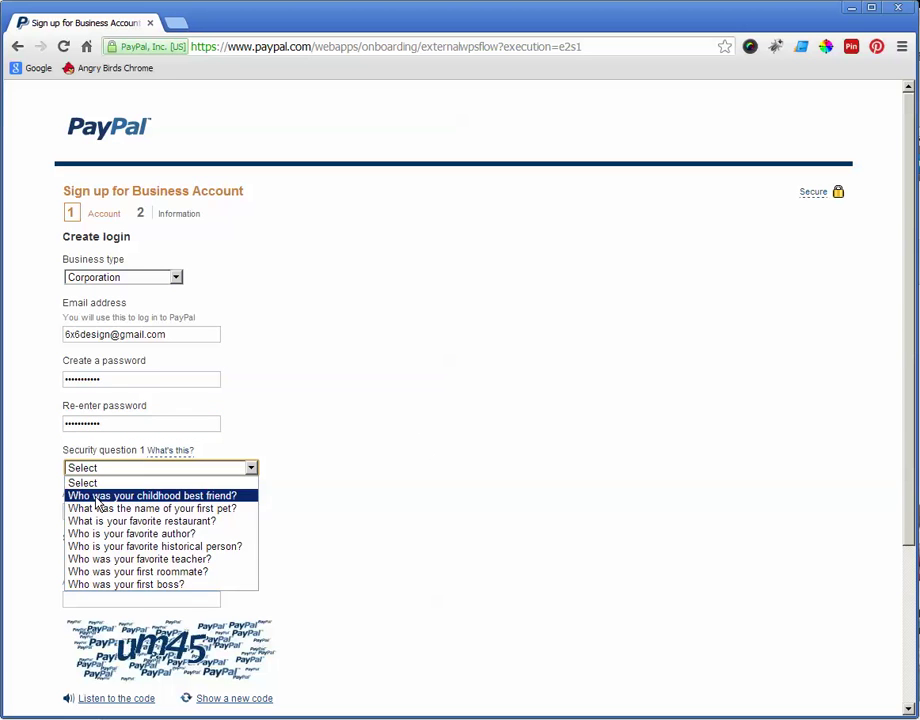
click(130, 496)
click(88, 512)
text(J)
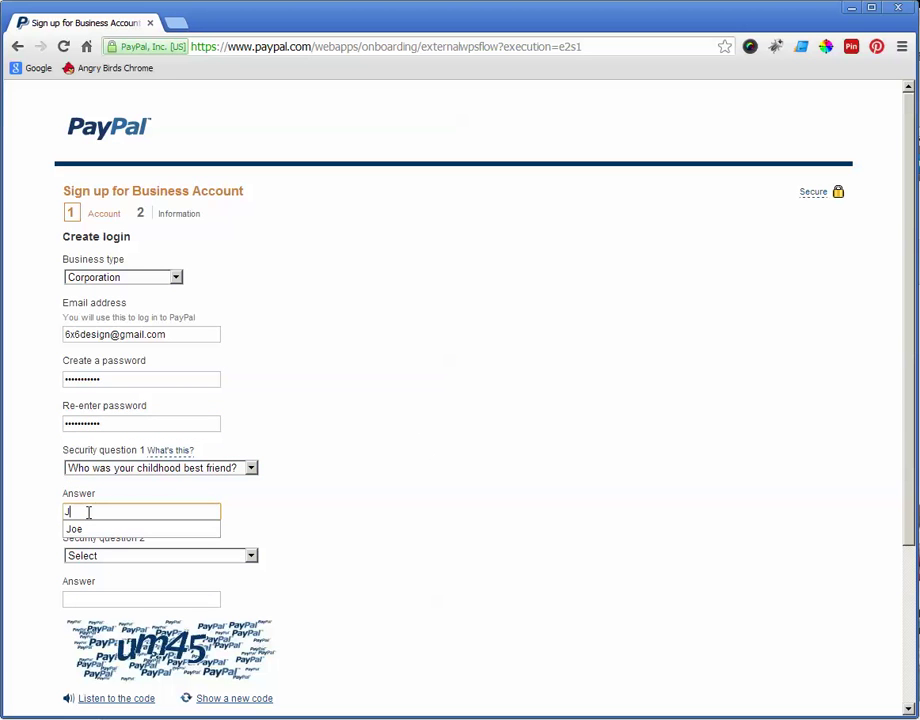
text(oe)
click(64, 526)
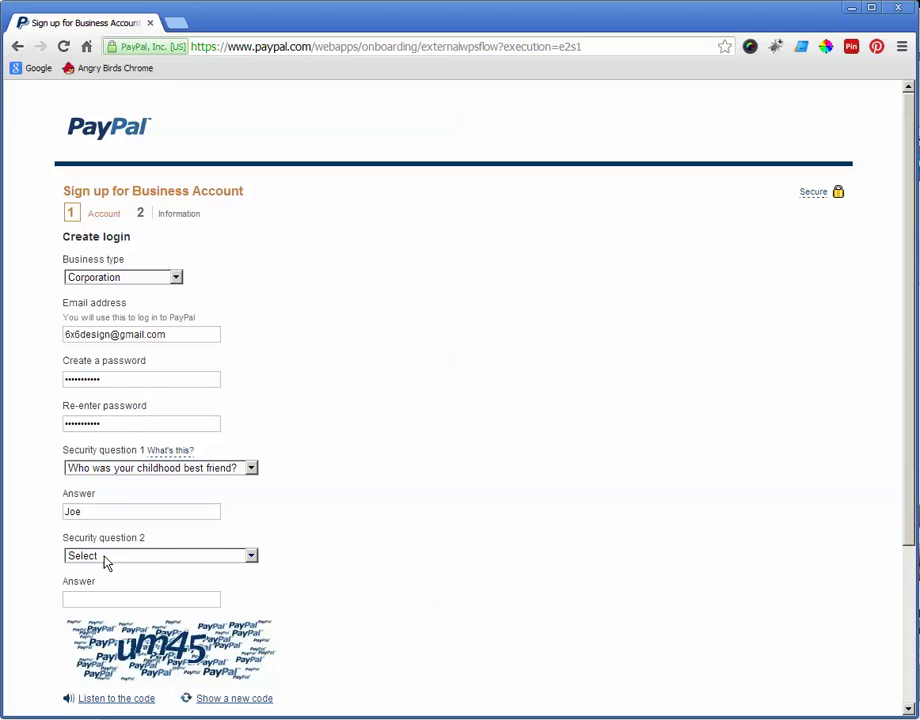
click(107, 556)
click(99, 598)
click(89, 601)
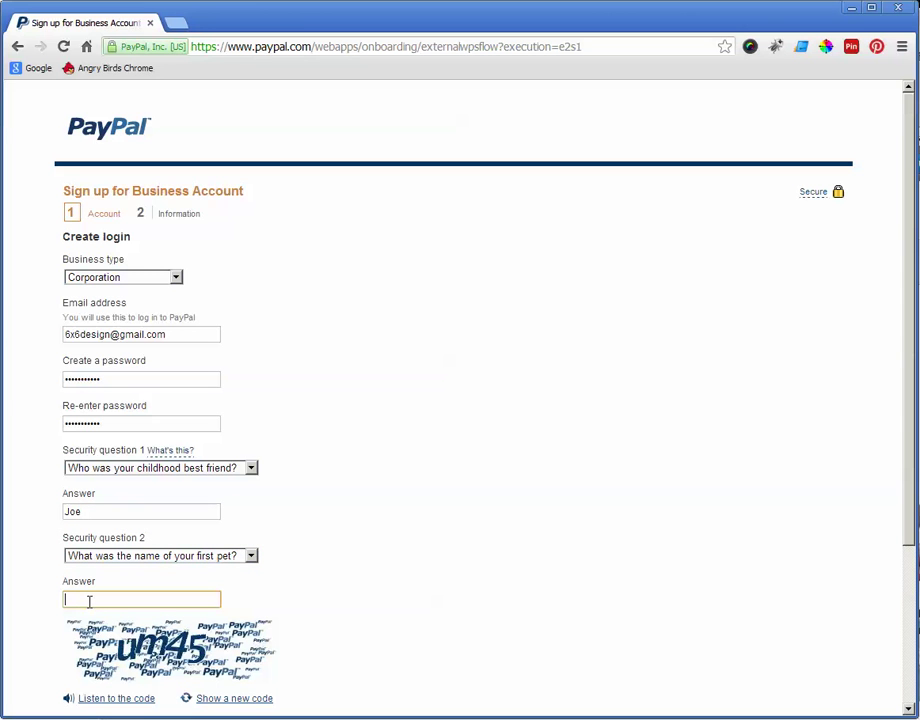
text(Dino)
Step: Enter the verification code and submit the login details
scroll(297, 593, down, 3)
click(88, 591)
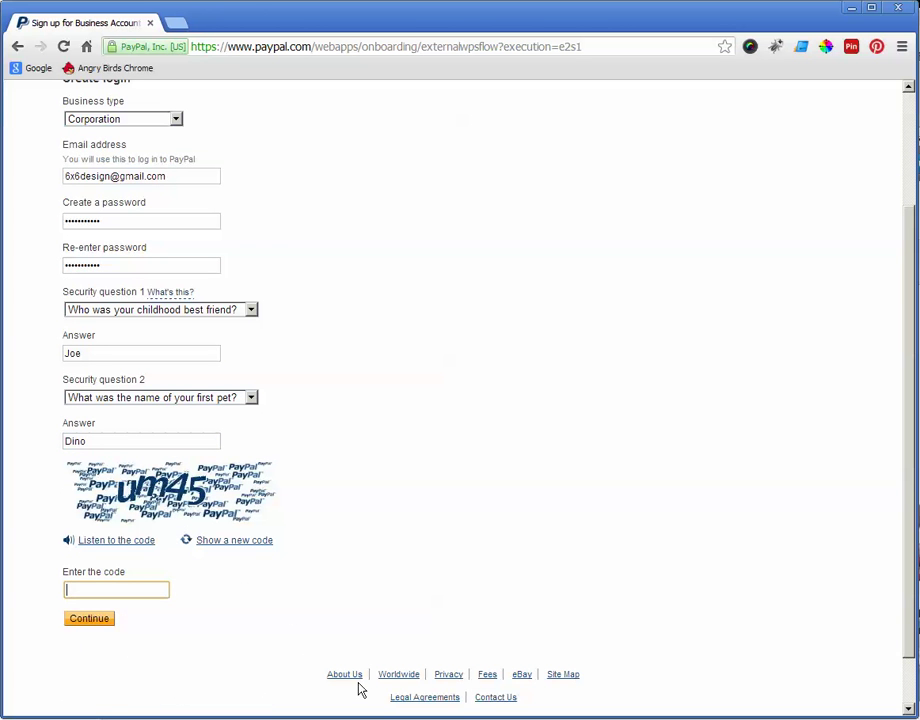
text(um45)
click(79, 620)
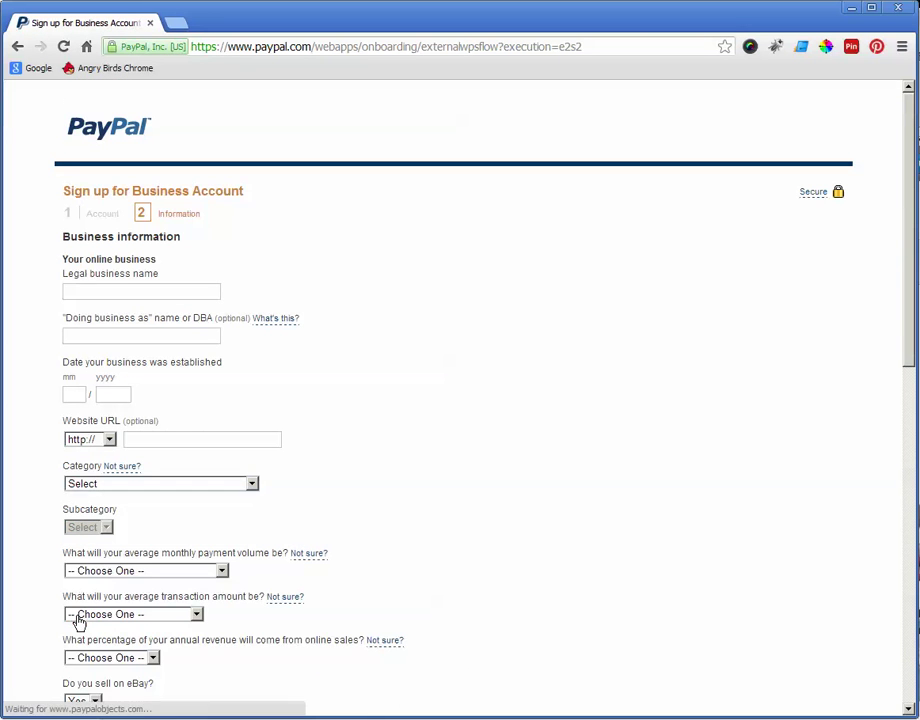
Step: Enter '6x6 Design LLC' as the legal business name
scroll(305, 410, down, 3)
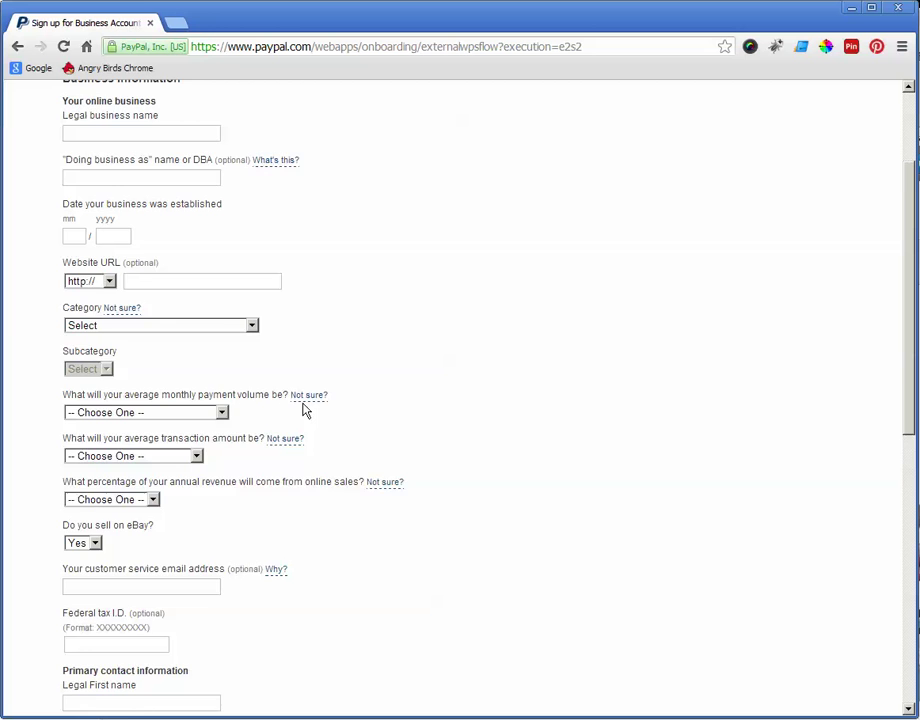
scroll(305, 410, down, 1)
scroll(304, 411, up, 3)
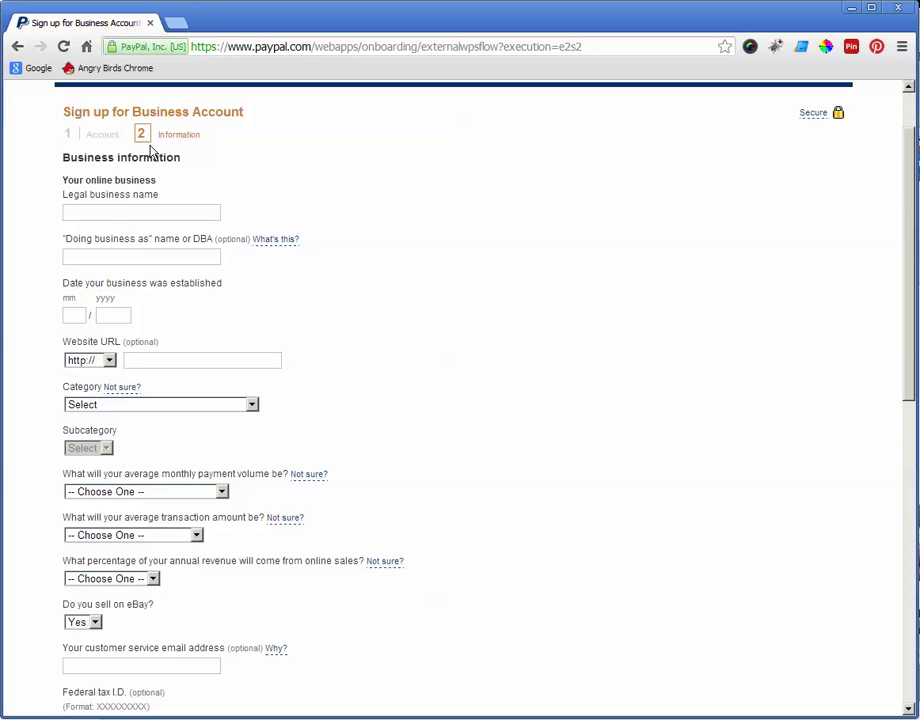
click(115, 213)
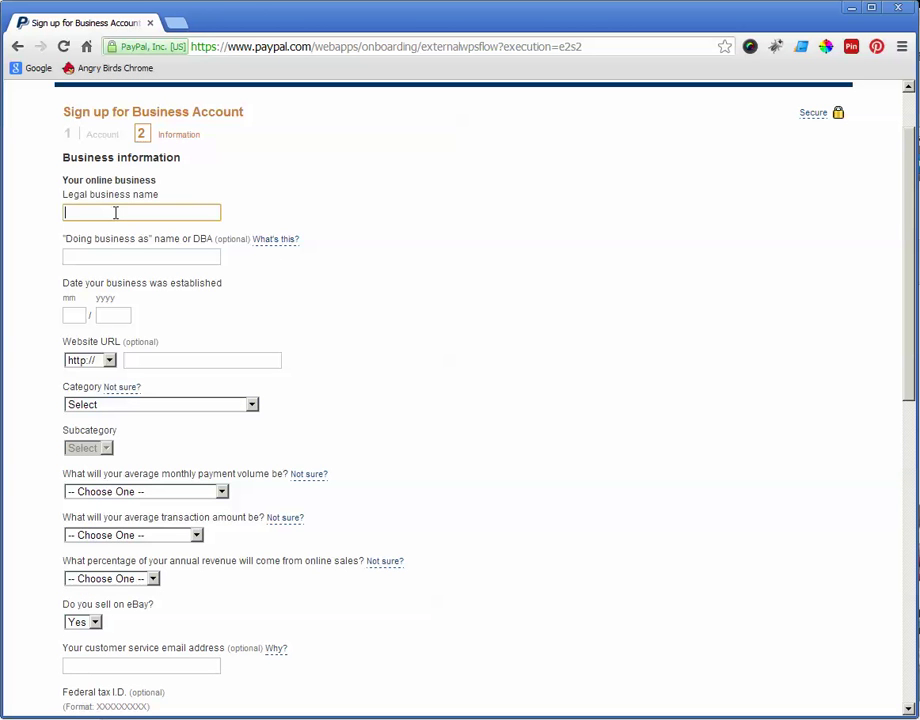
text(6x6 Design LLC)
click(94, 260)
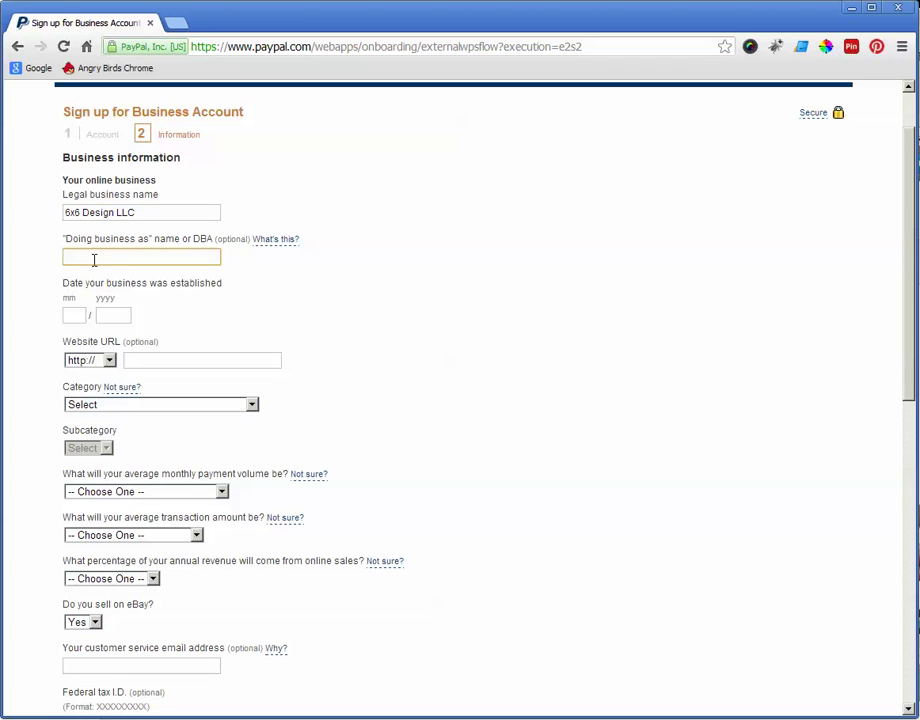
Step: Set the establishment date to 01/1999 and the website to 6x6design.com
click(73, 317)
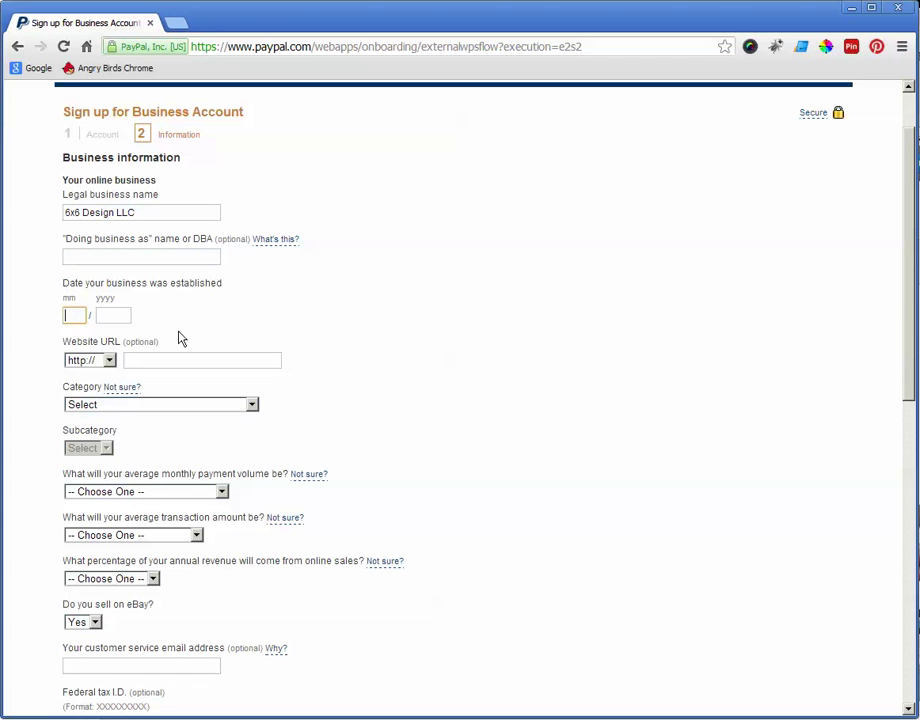
text(01)
drag(92, 313, 112, 313)
click(112, 314)
text(1999)
click(145, 360)
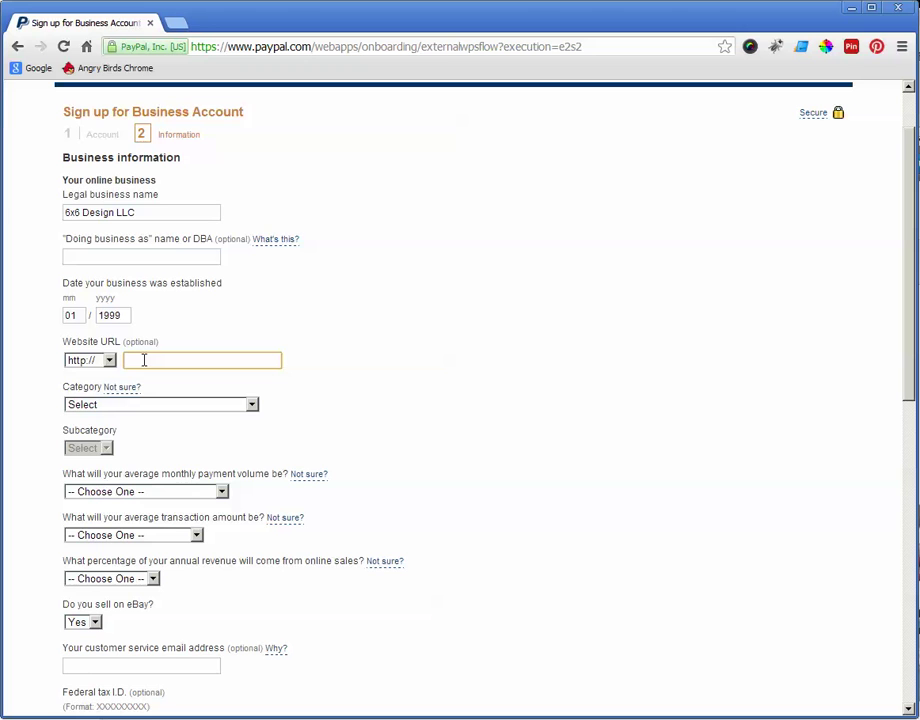
text(6x6design.com)
Step: Set category Beauty and fragrances with subcategory Makeup and cosmetics
click(111, 406)
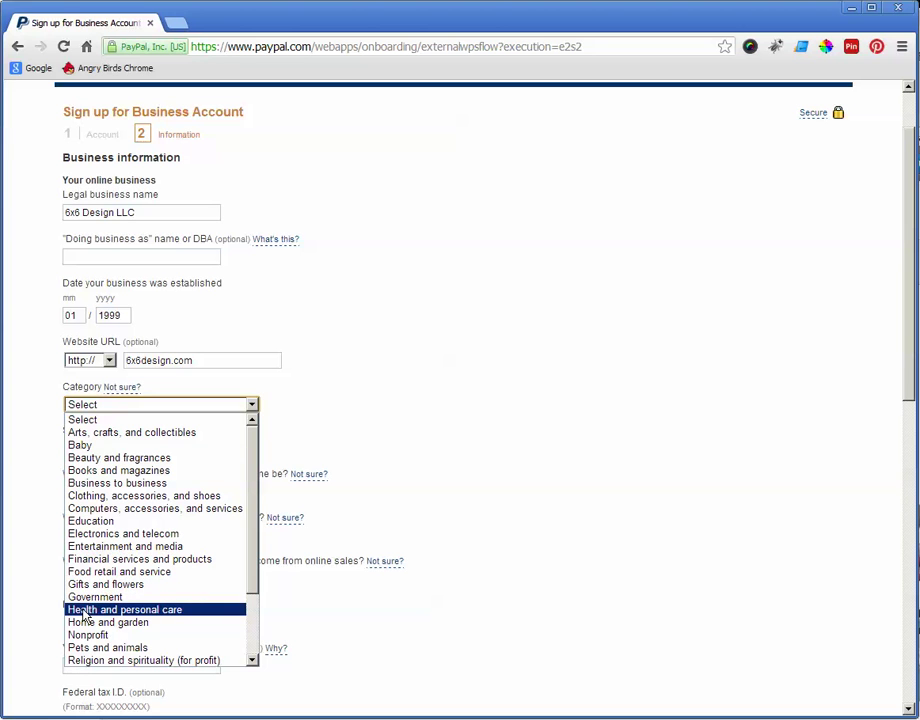
click(97, 459)
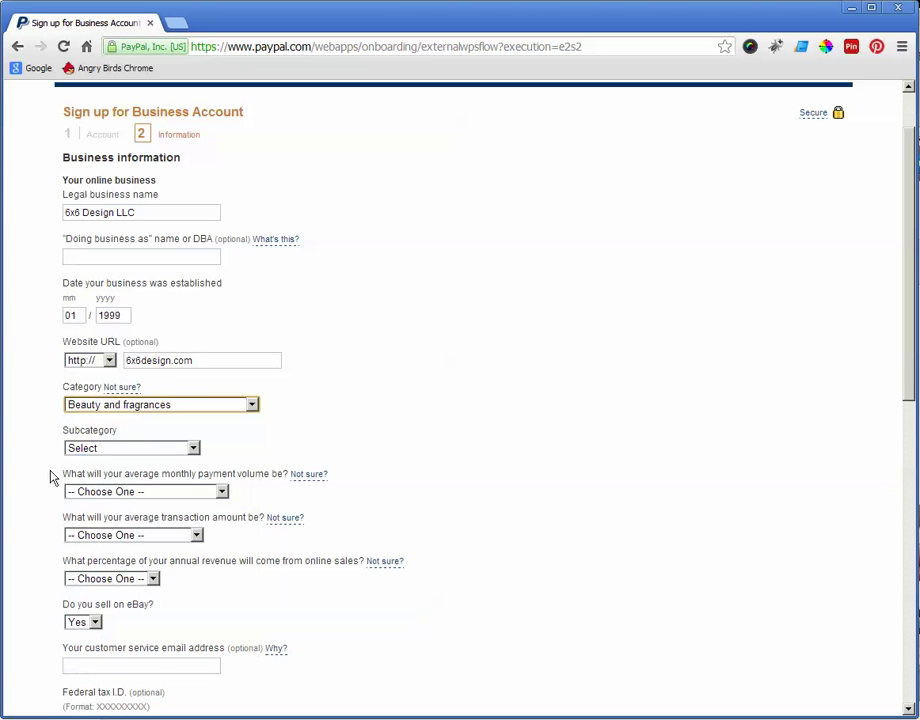
click(120, 450)
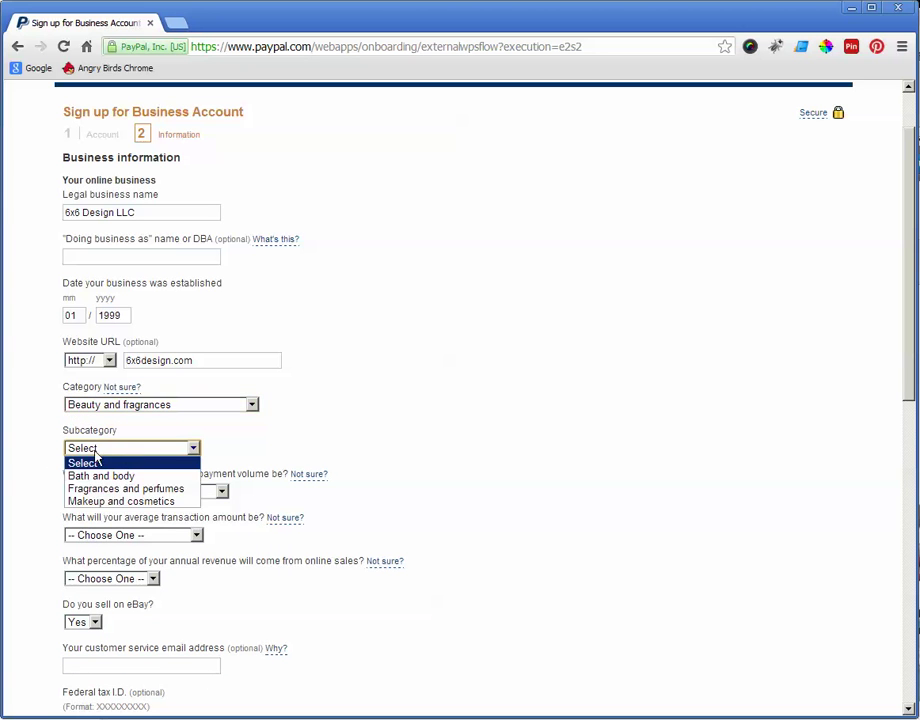
click(92, 503)
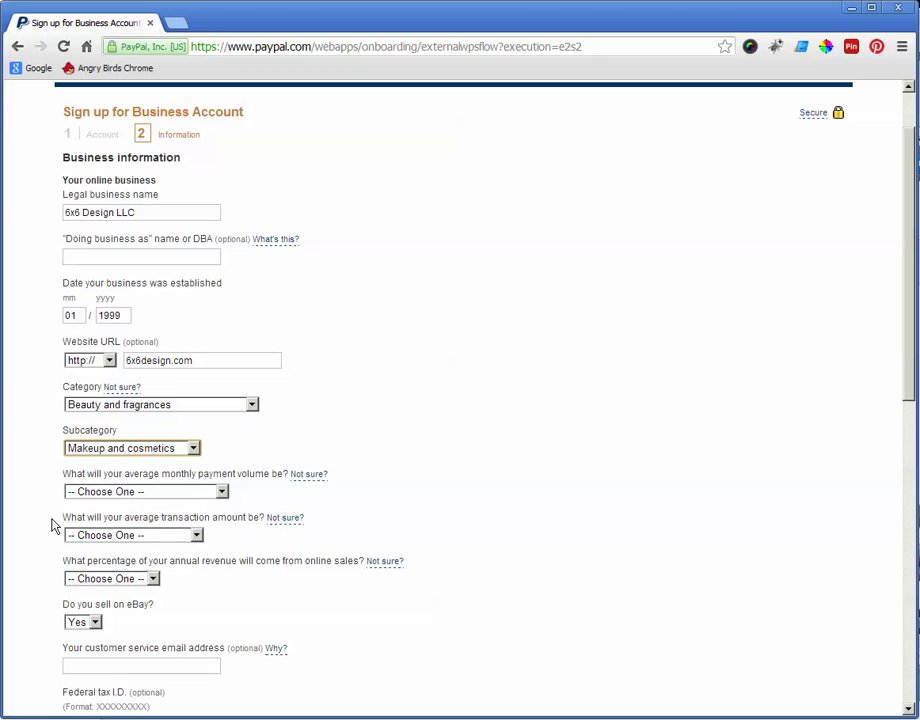
Step: Choose under $5,000 monthly volume, $50–$100 average transaction, and under 25% online sales
click(137, 493)
click(123, 521)
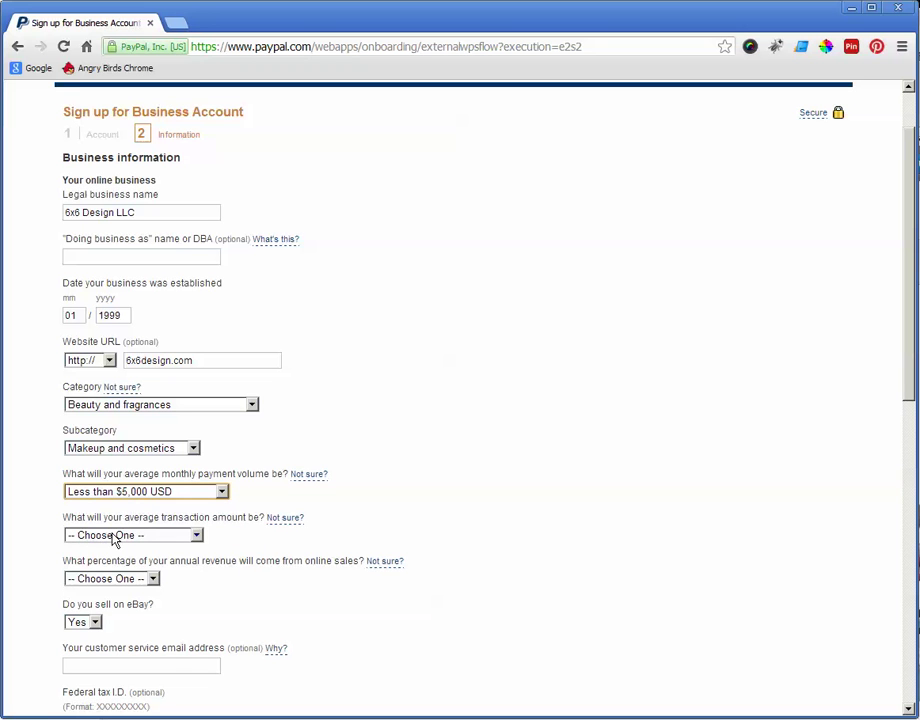
click(113, 538)
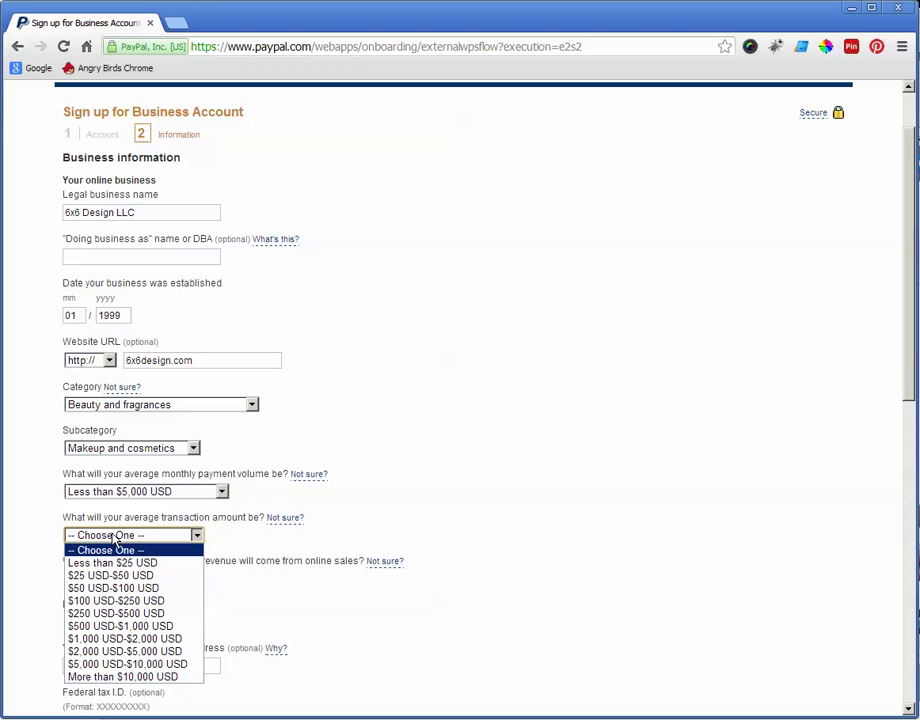
click(100, 588)
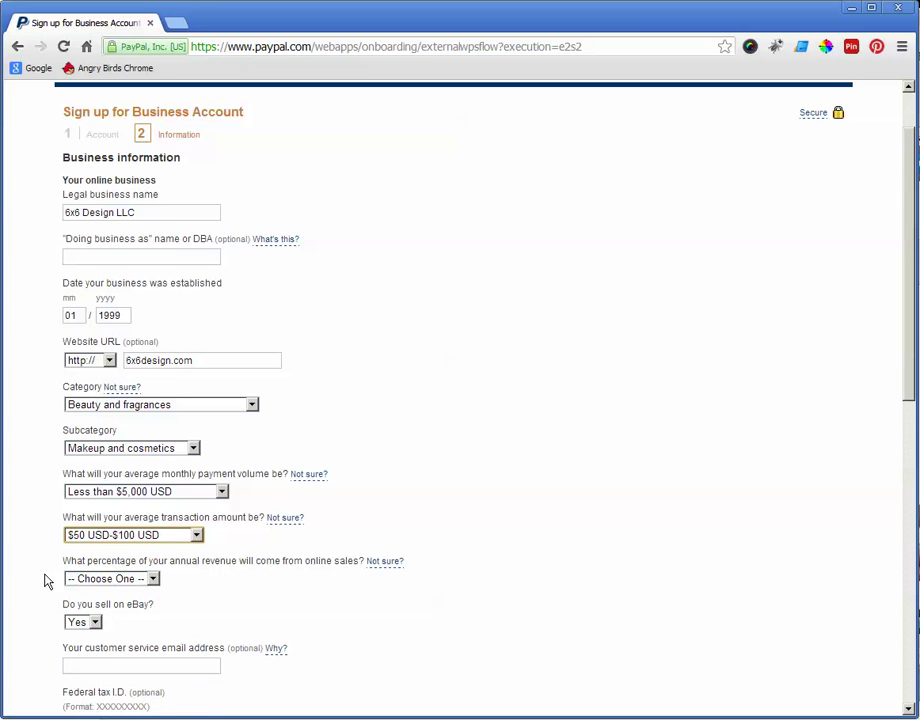
scroll(45, 581, down, 1)
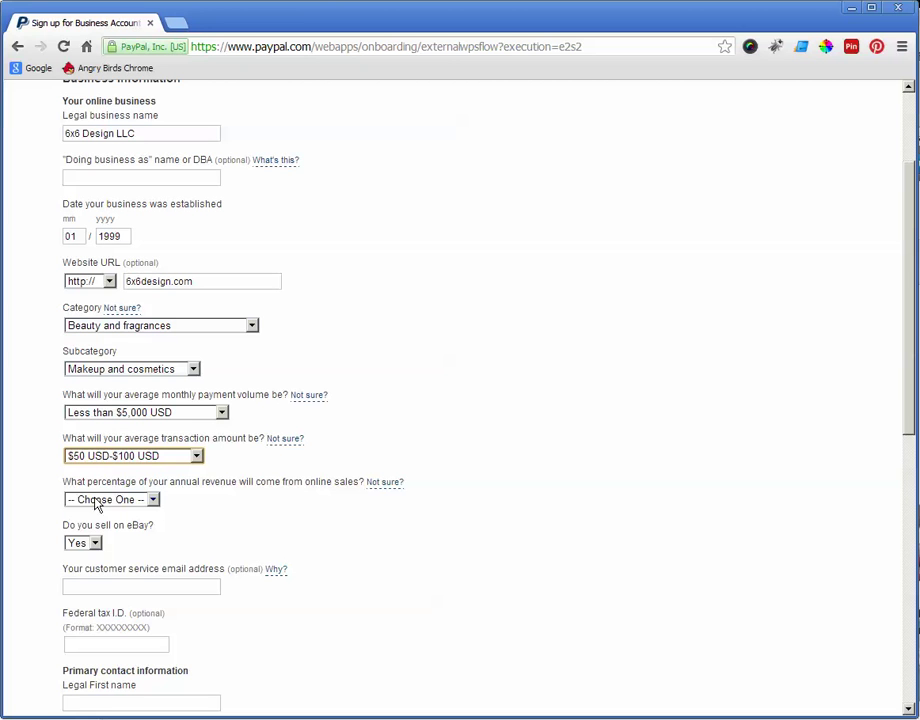
click(97, 500)
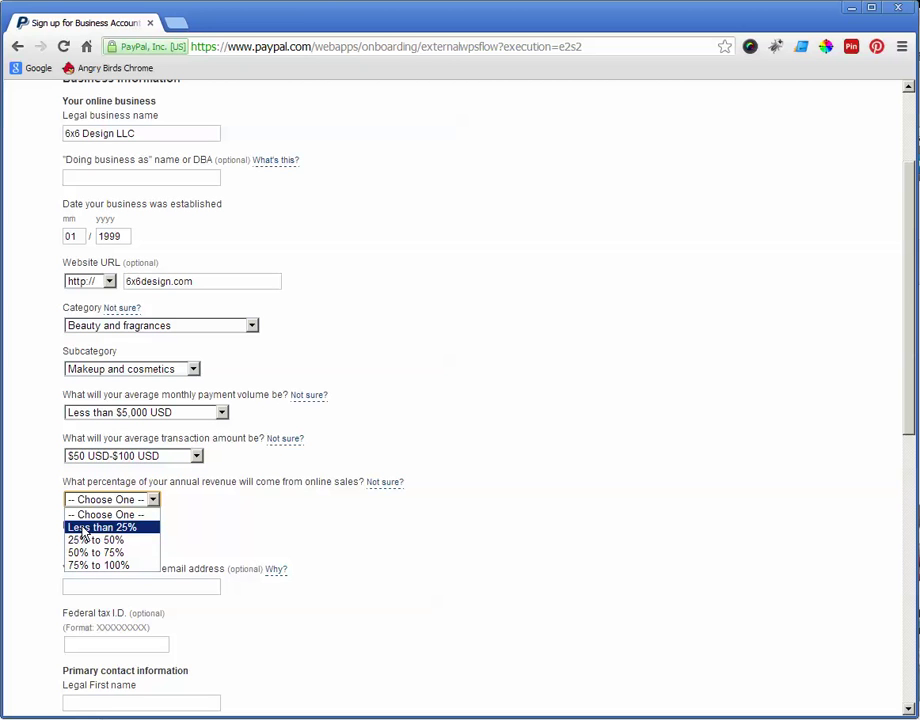
click(84, 532)
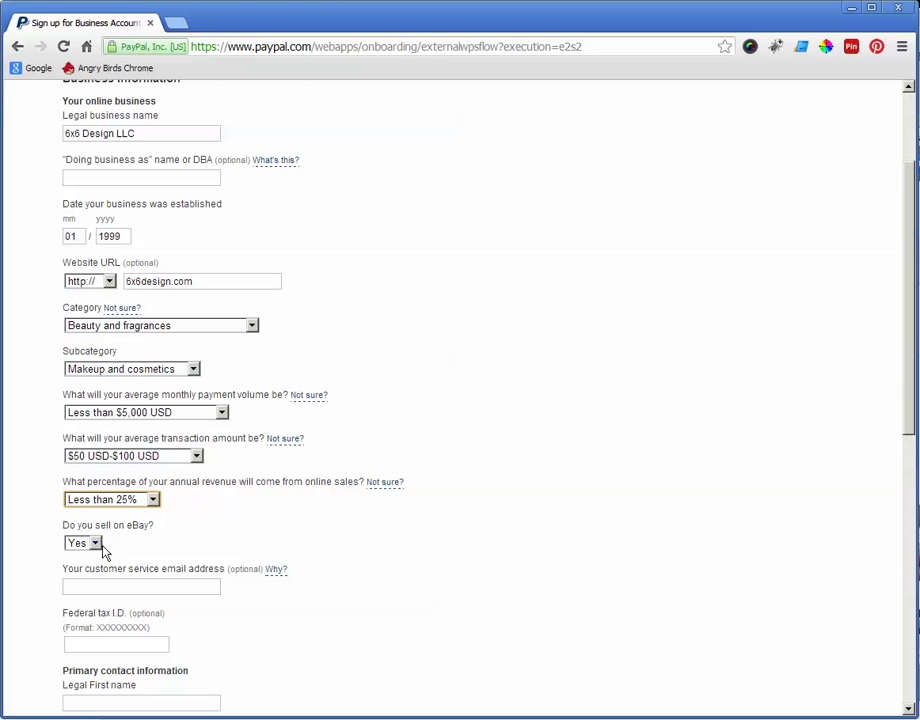
Step: Answer No to selling on eBay and enter the customer service e-mail
click(93, 543)
click(92, 573)
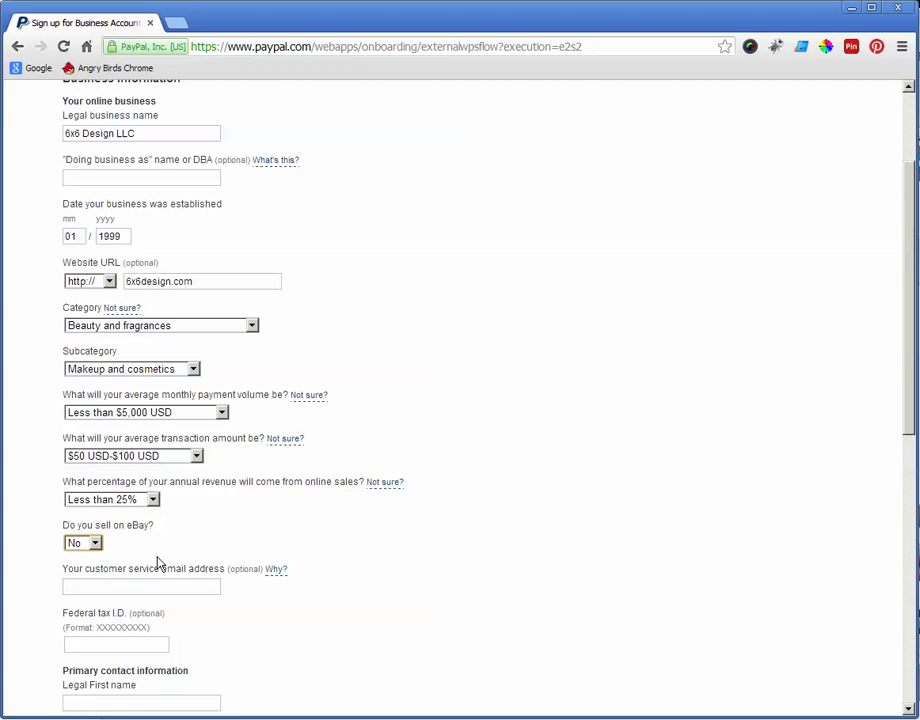
scroll(157, 563, down, 2)
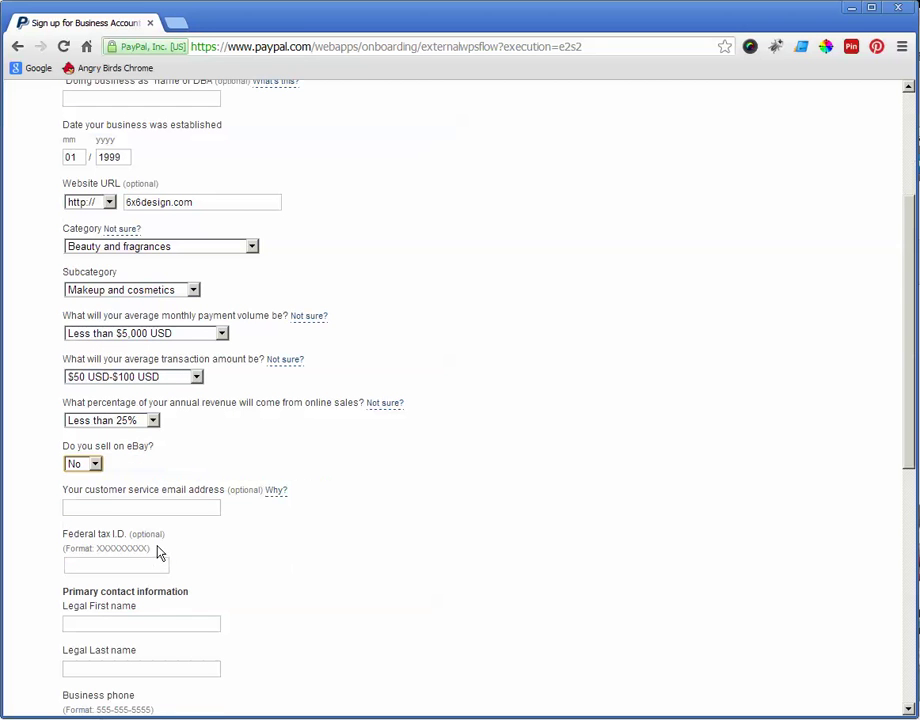
click(77, 506)
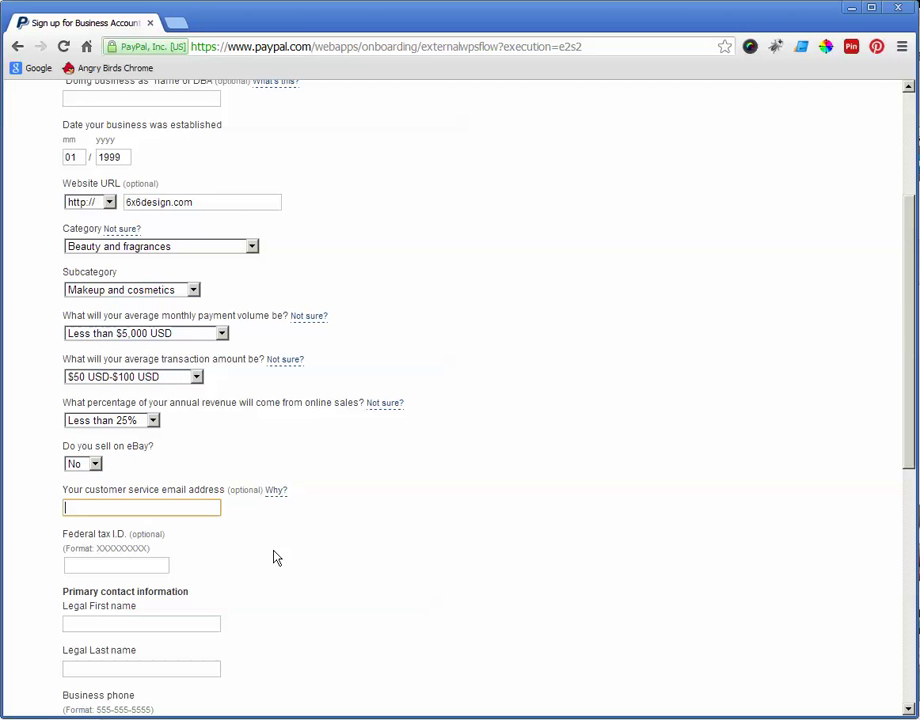
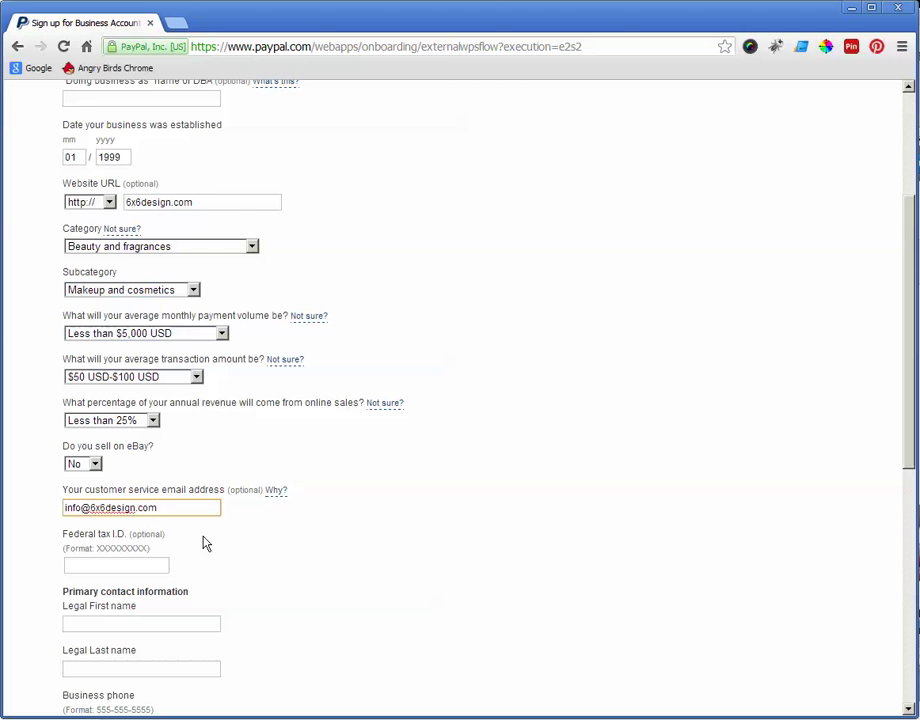
Step: Fill in the federal tax ID and the contact's legal first and last names
scroll(217, 547, down, 1)
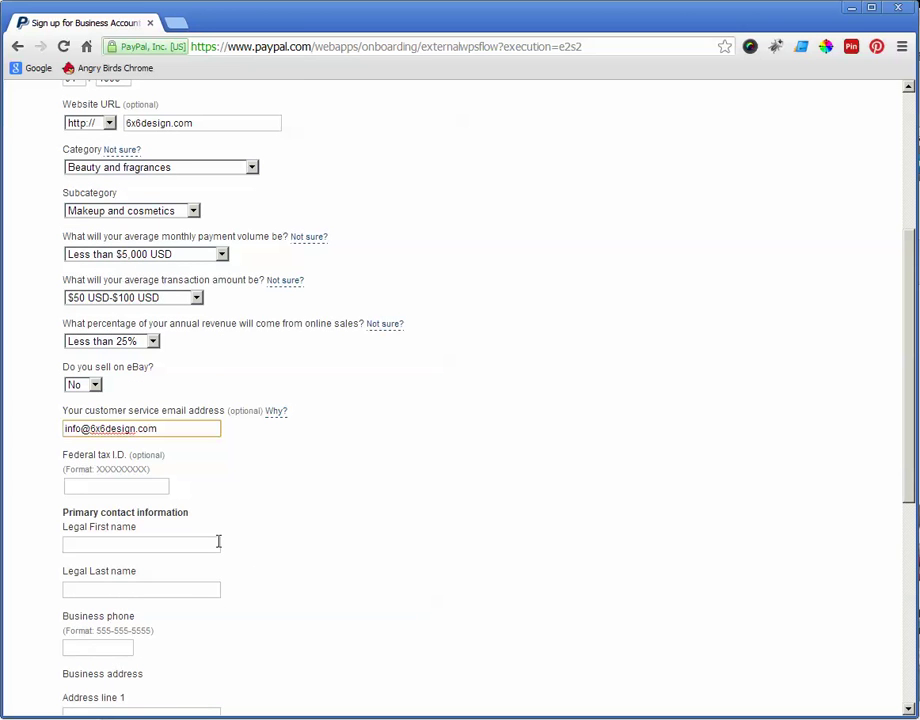
click(163, 486)
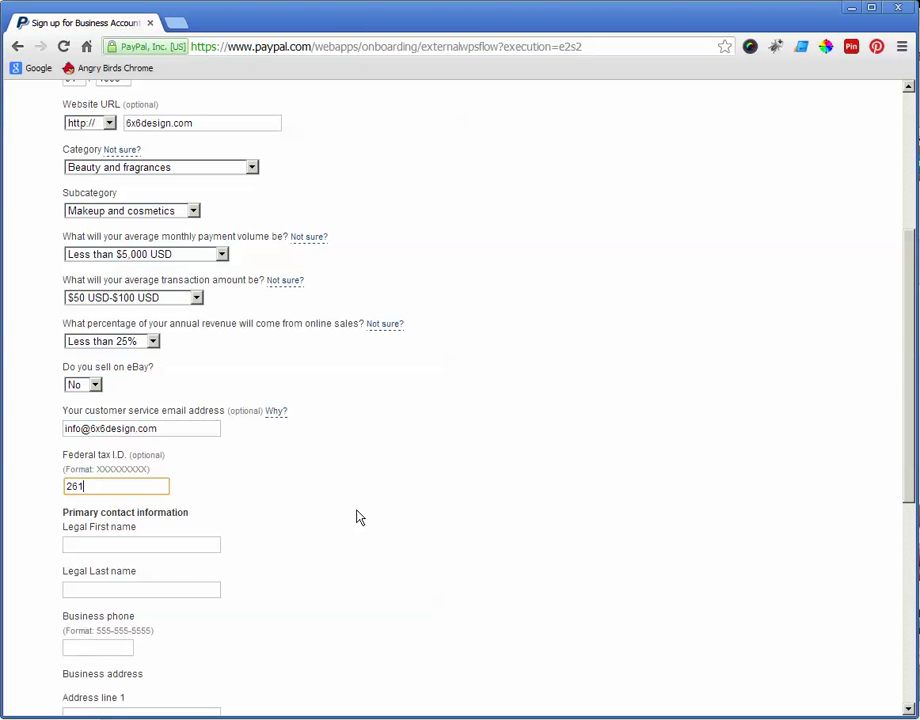
click(97, 543)
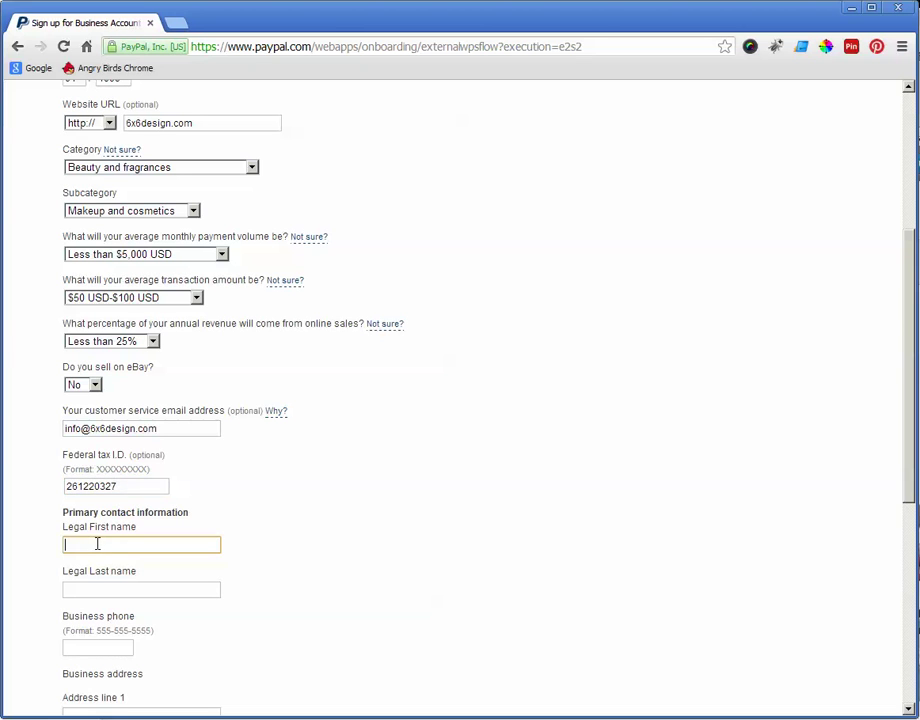
text(John)
key(Tab)
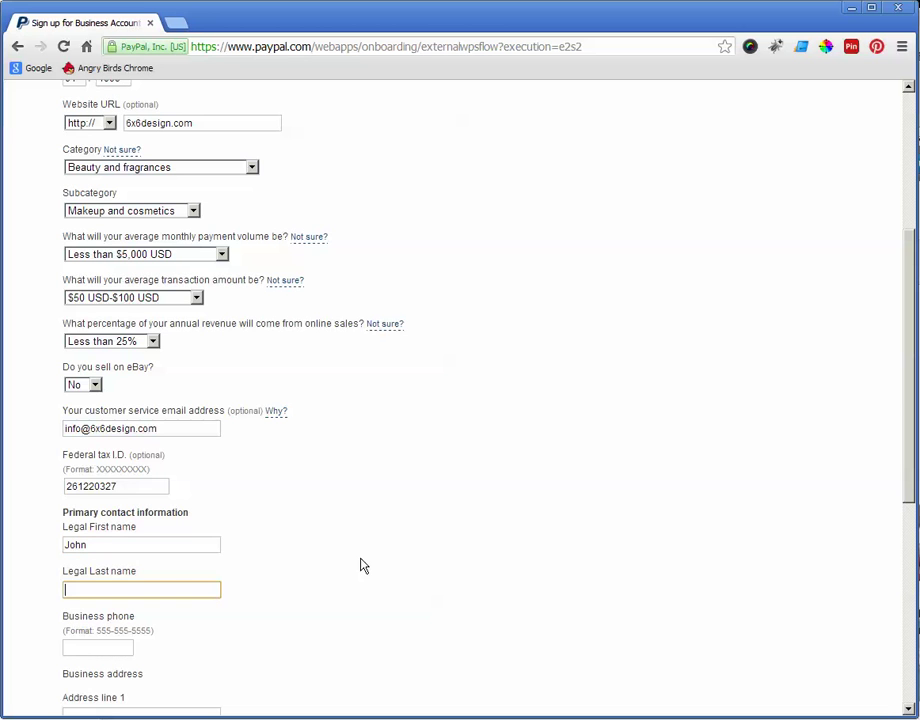
scroll(170, 662, down, 2)
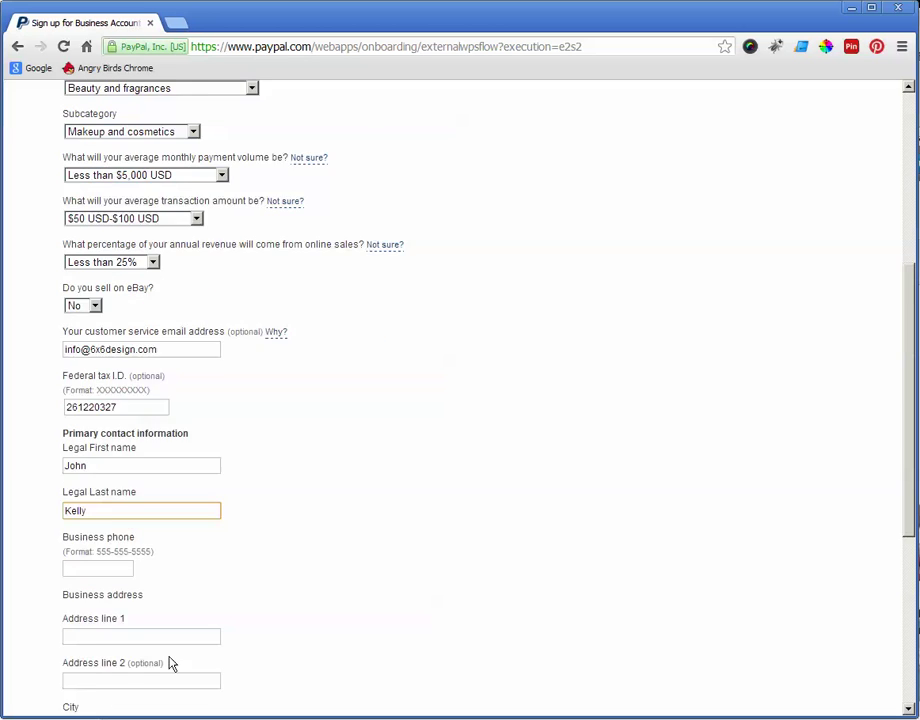
Step: Fill in the business phone number, street address, city and ZIP code
click(107, 489)
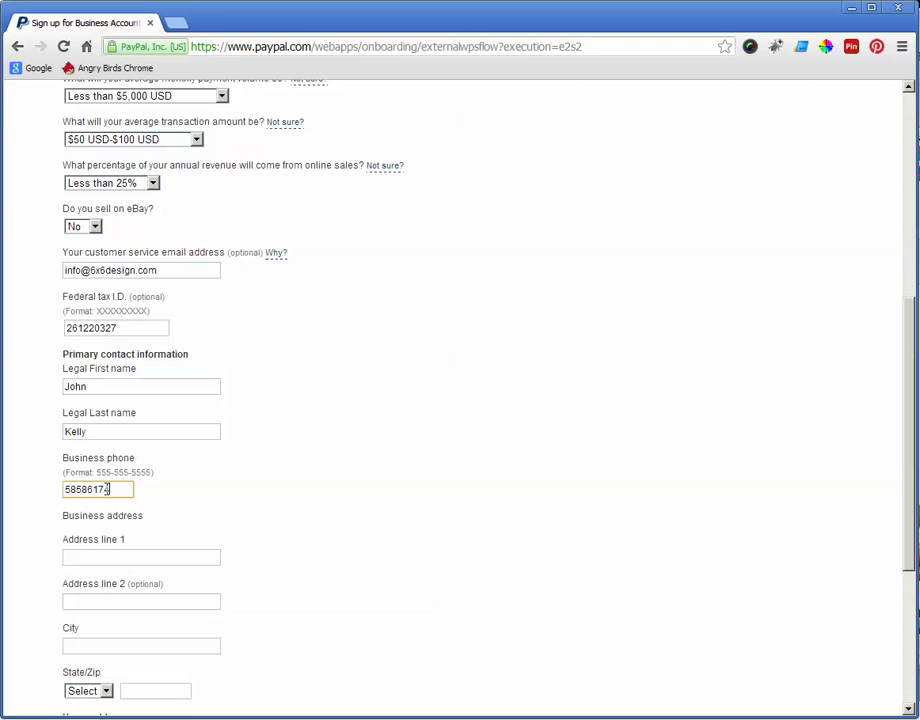
scroll(162, 509, down, 3)
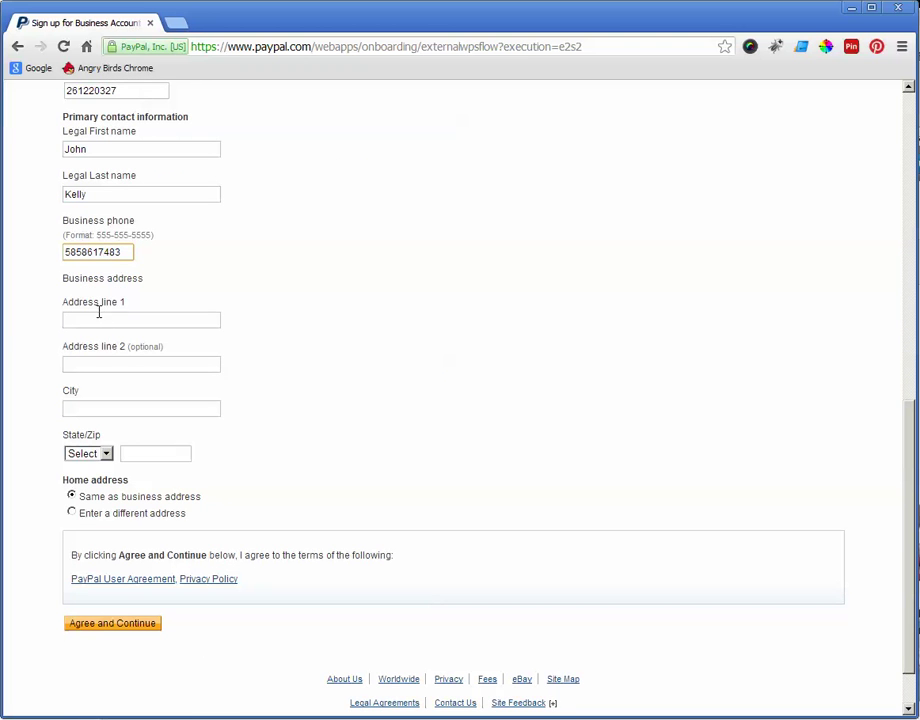
click(90, 320)
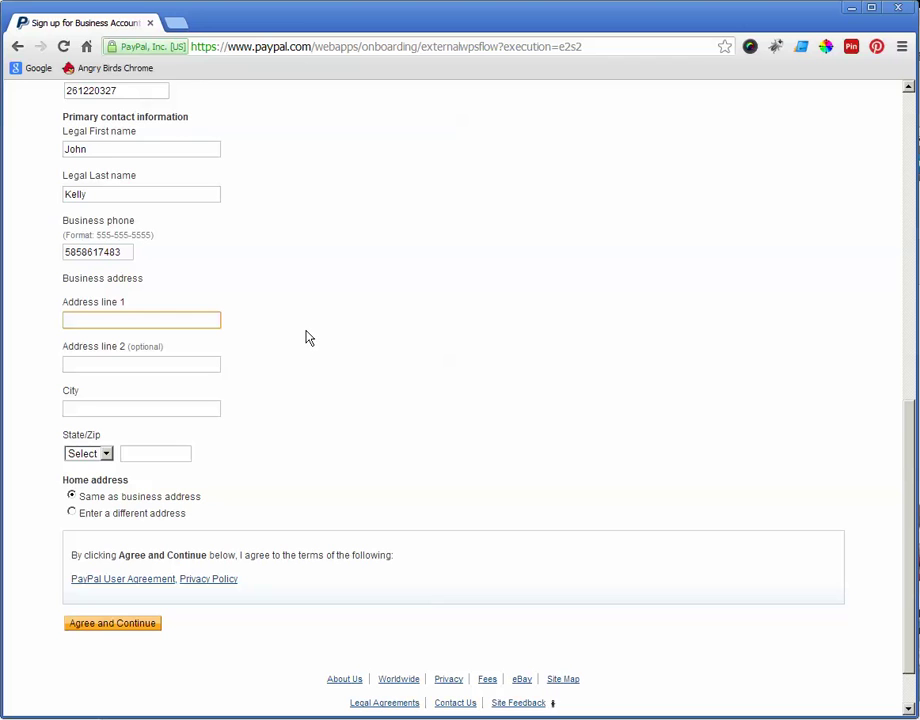
click(101, 412)
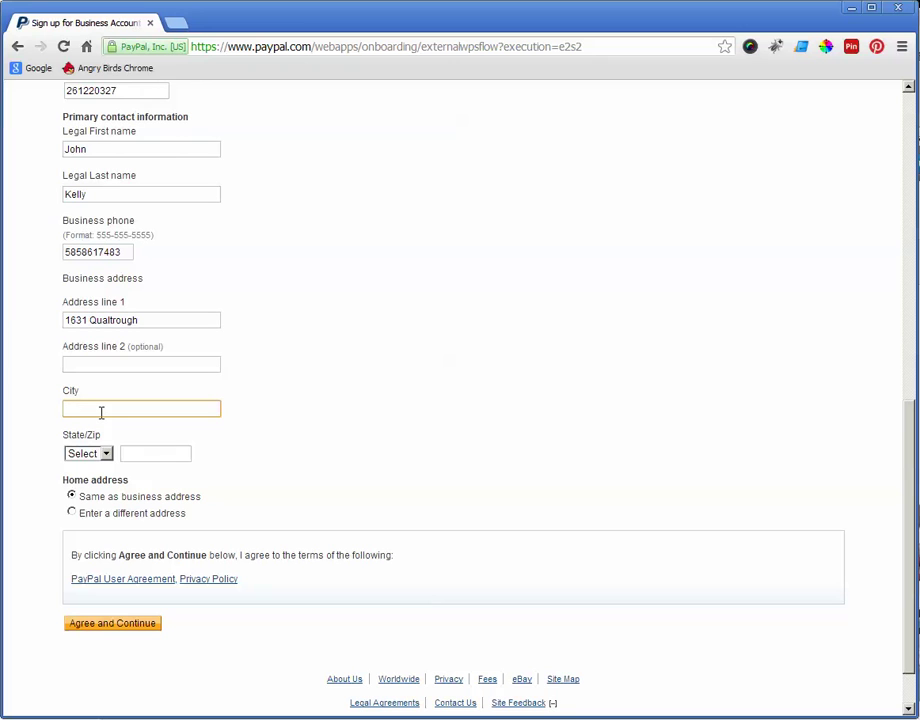
text(Penfield)
click(158, 452)
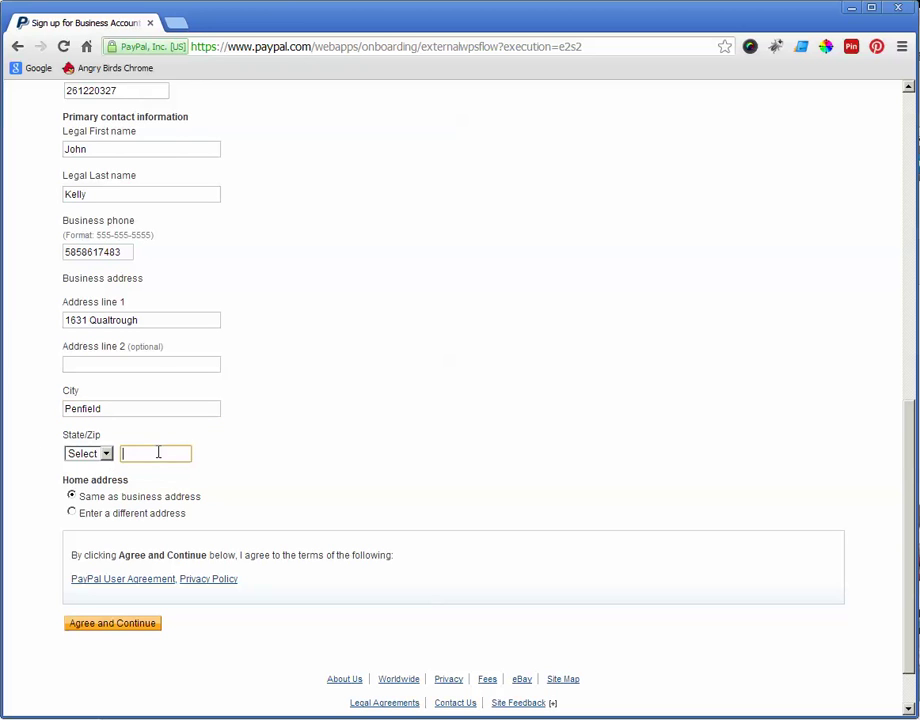
text(14625)
Step: Submit the business information form and choose NY as the business state
click(104, 627)
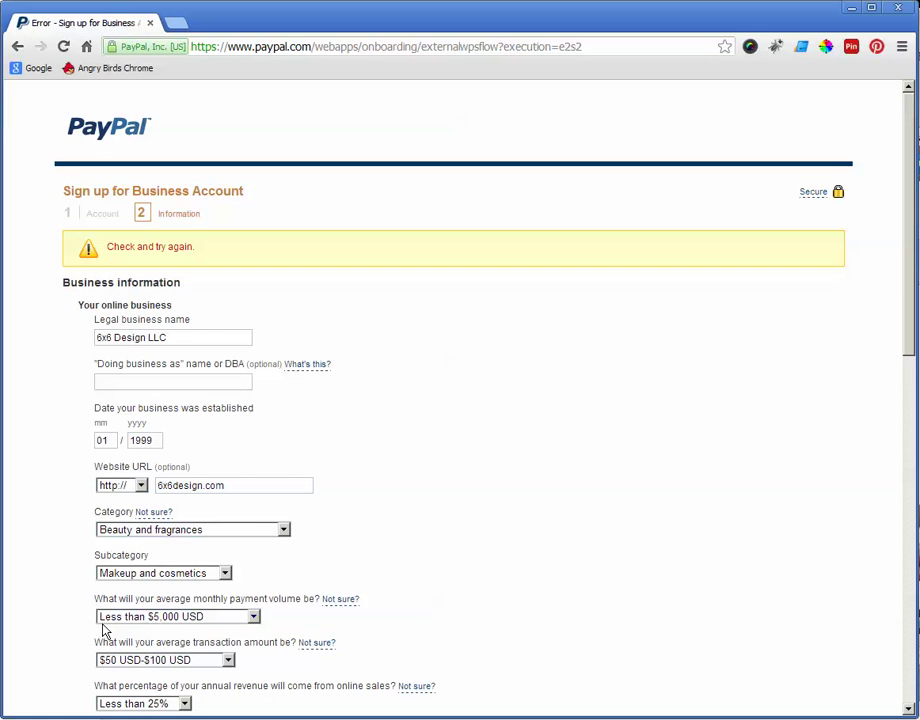
scroll(90, 500, down, 1)
scroll(84, 438, down, 8)
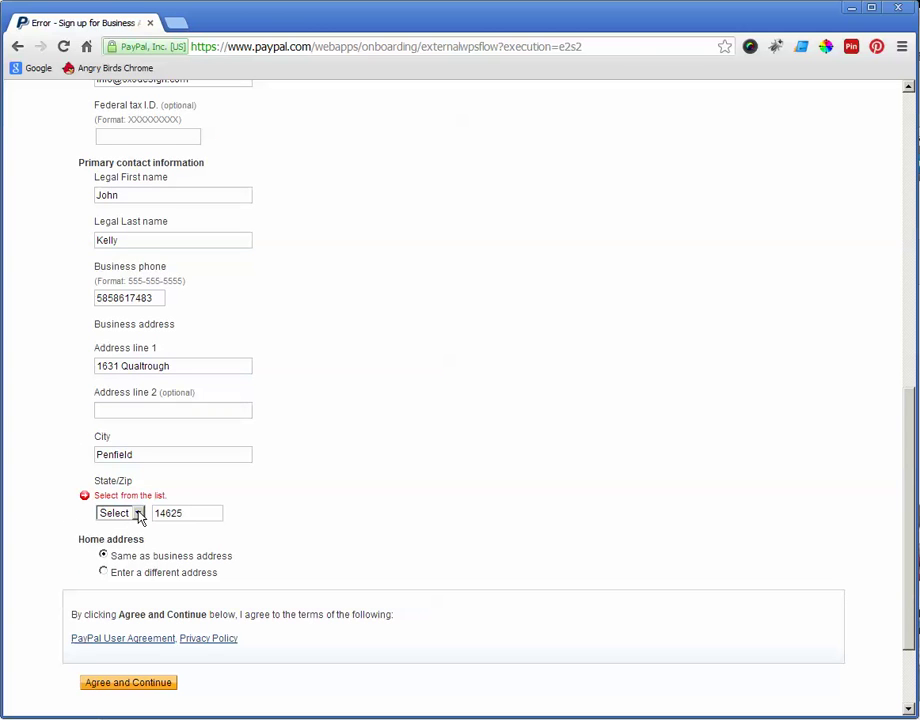
click(137, 513)
scroll(125, 446, down, 8)
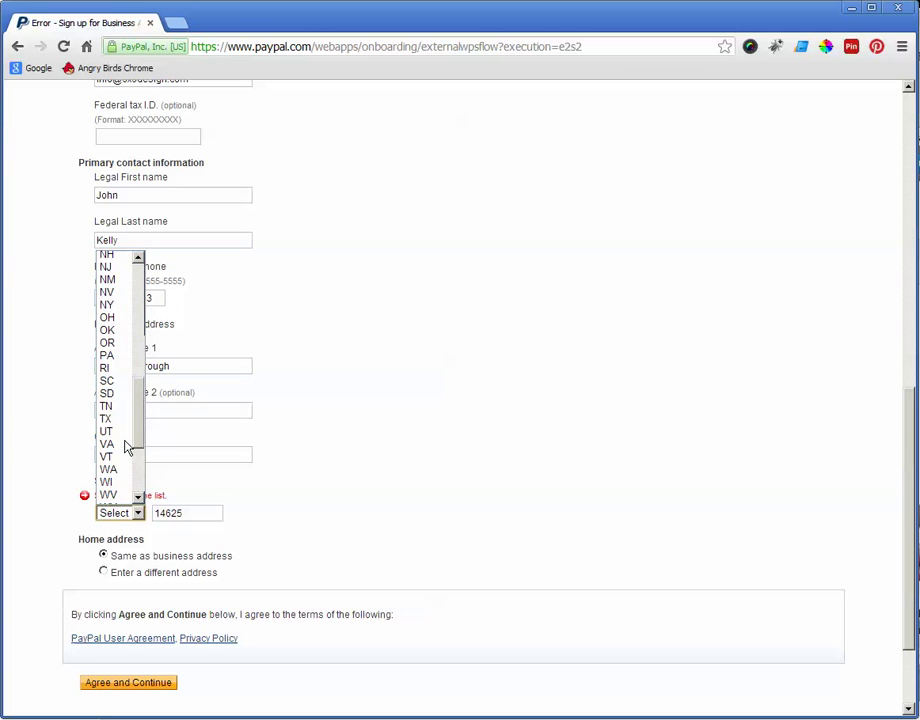
scroll(125, 446, up, 3)
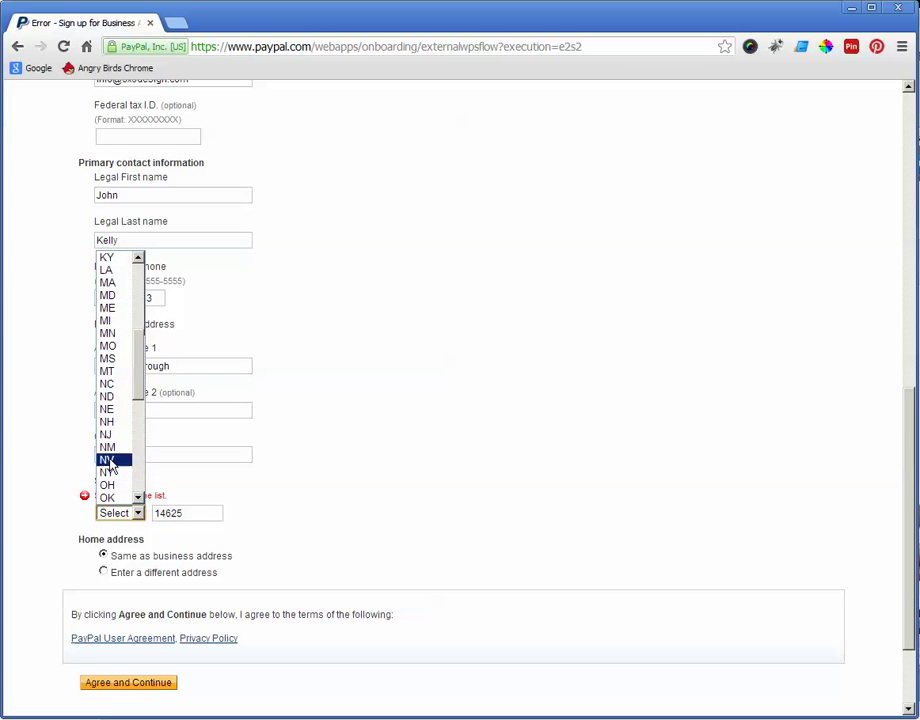
click(112, 474)
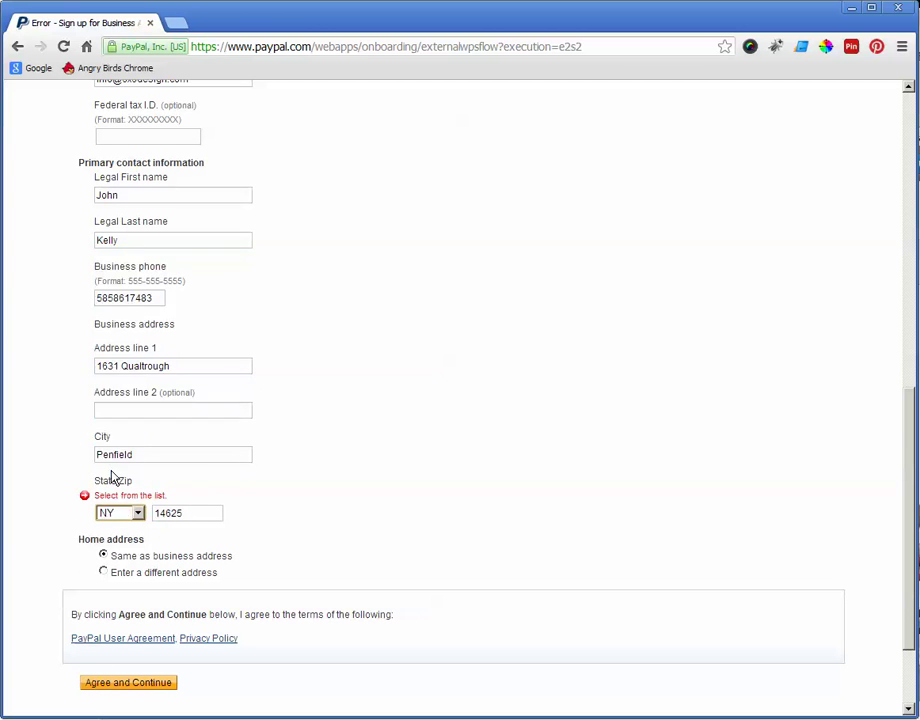
Step: Resubmit the form, then replace the City field text with 'Rocheste'
click(126, 684)
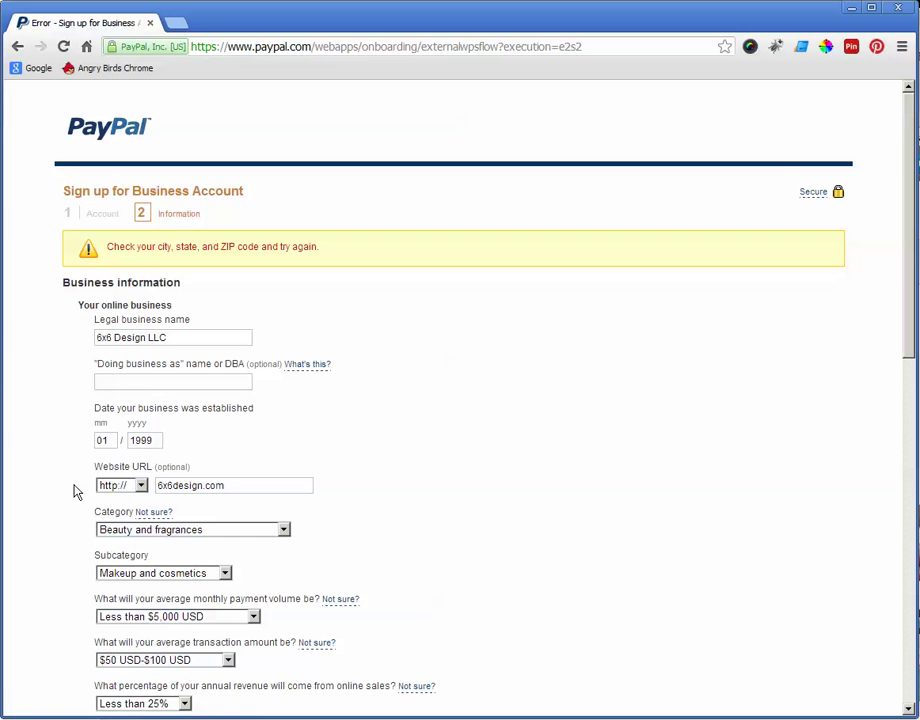
scroll(72, 488, down, 6)
scroll(66, 479, up, 2)
scroll(66, 479, down, 4)
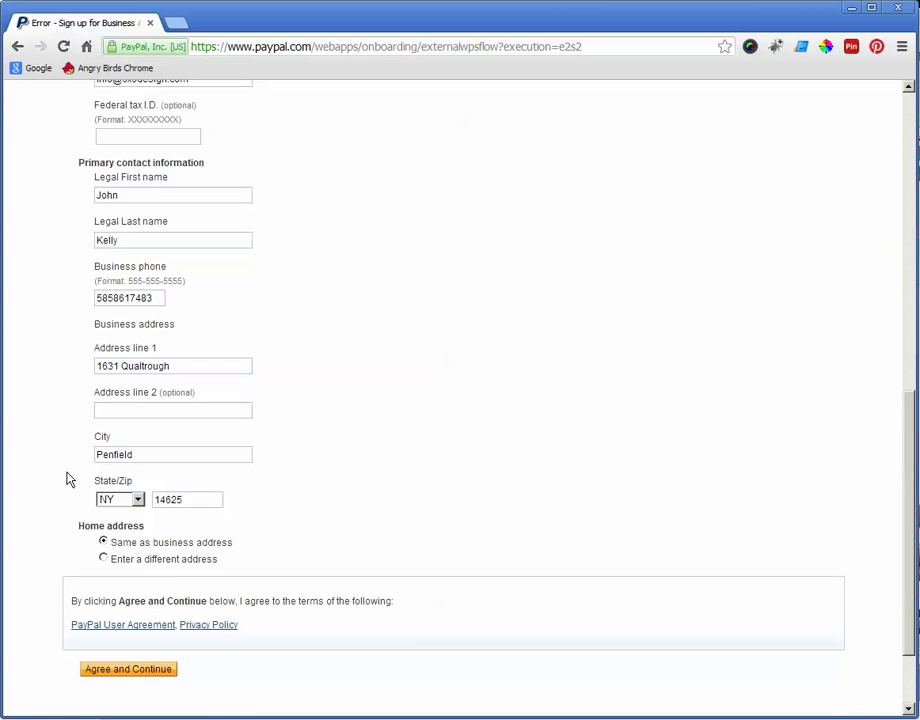
scroll(67, 480, up, 7)
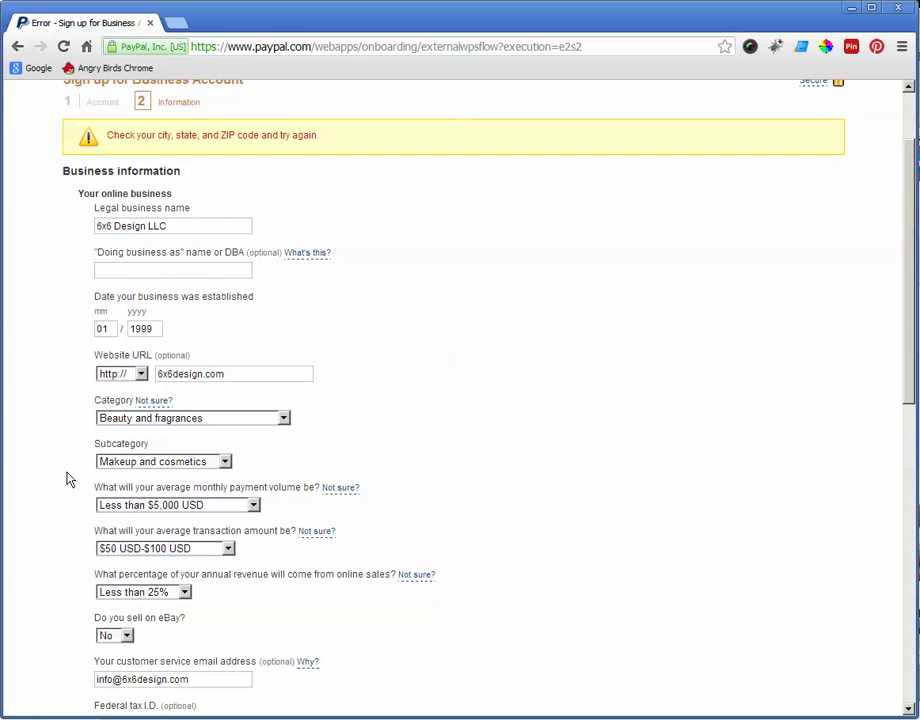
scroll(67, 479, down, 5)
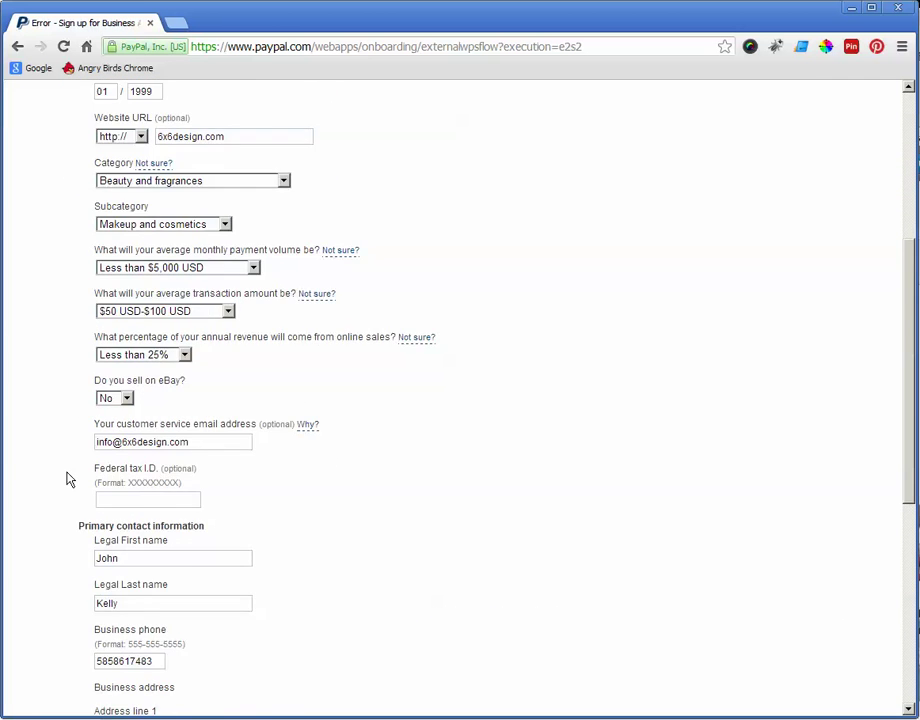
scroll(67, 478, down, 3)
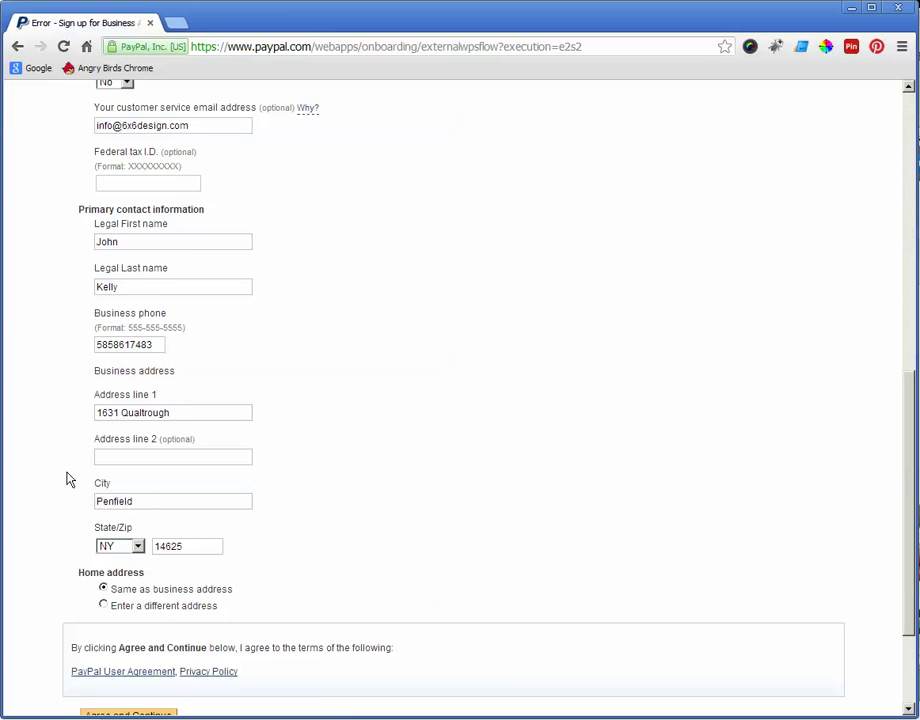
drag(154, 424, 40, 425)
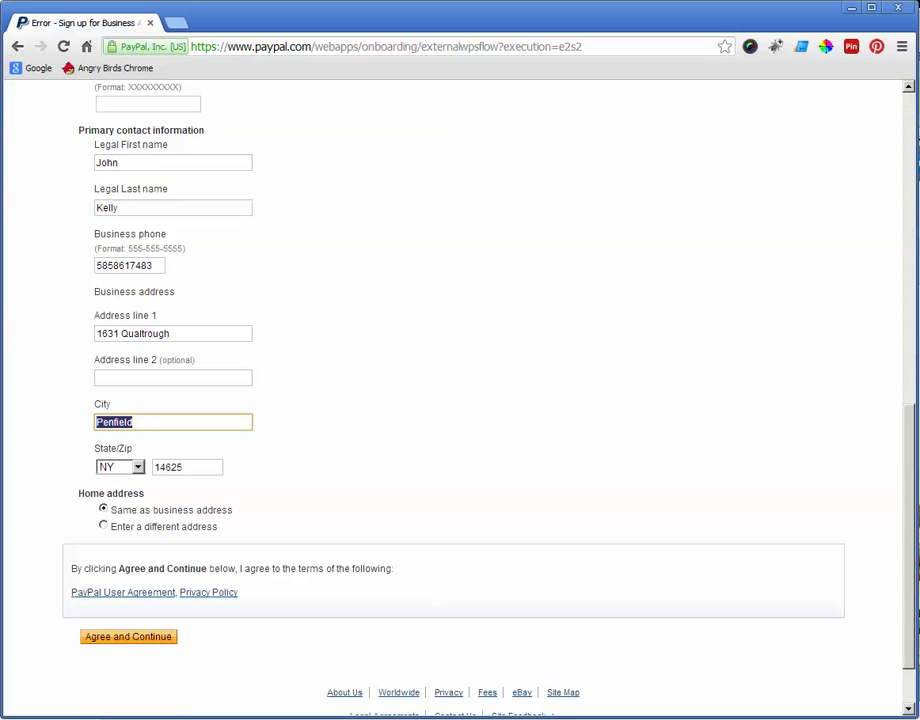
text(Rochester)
Step: Submit the corrected business details to reach the congratulations page, then select the address bar path
click(119, 637)
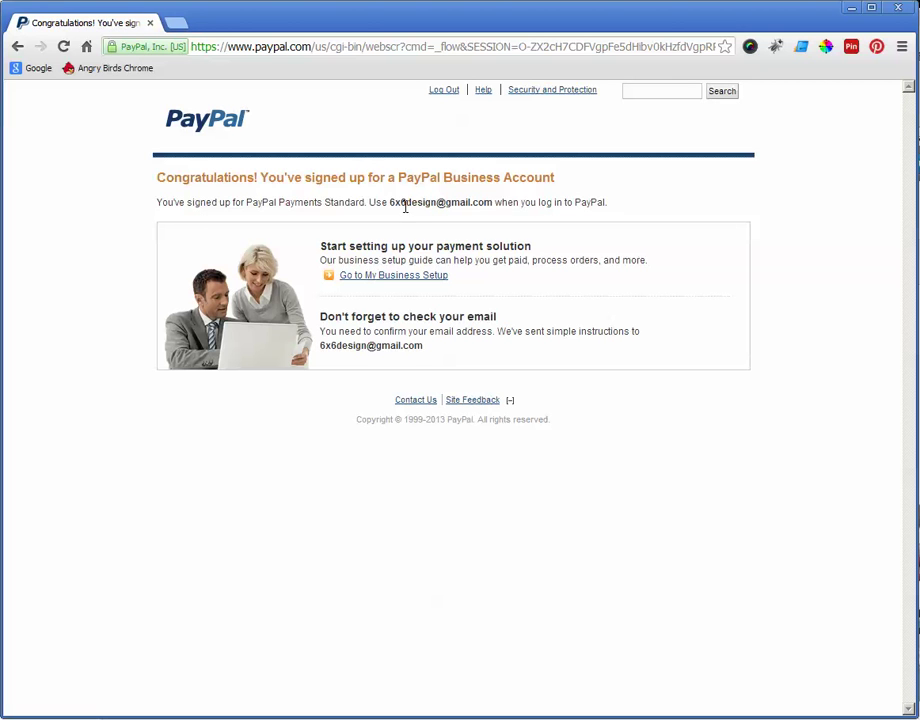
drag(247, 202, 493, 204)
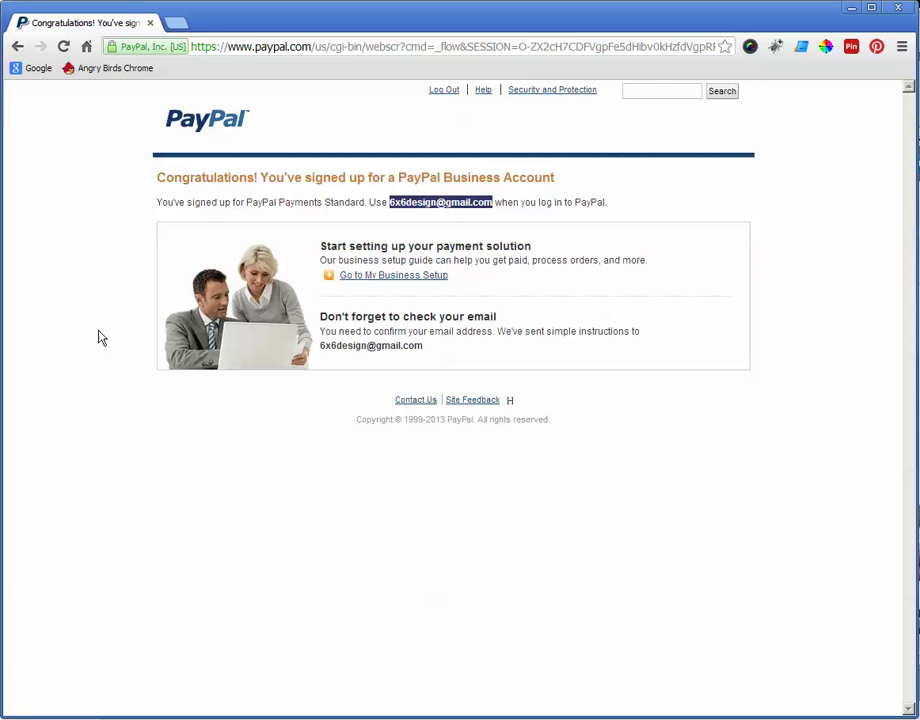
click(416, 226)
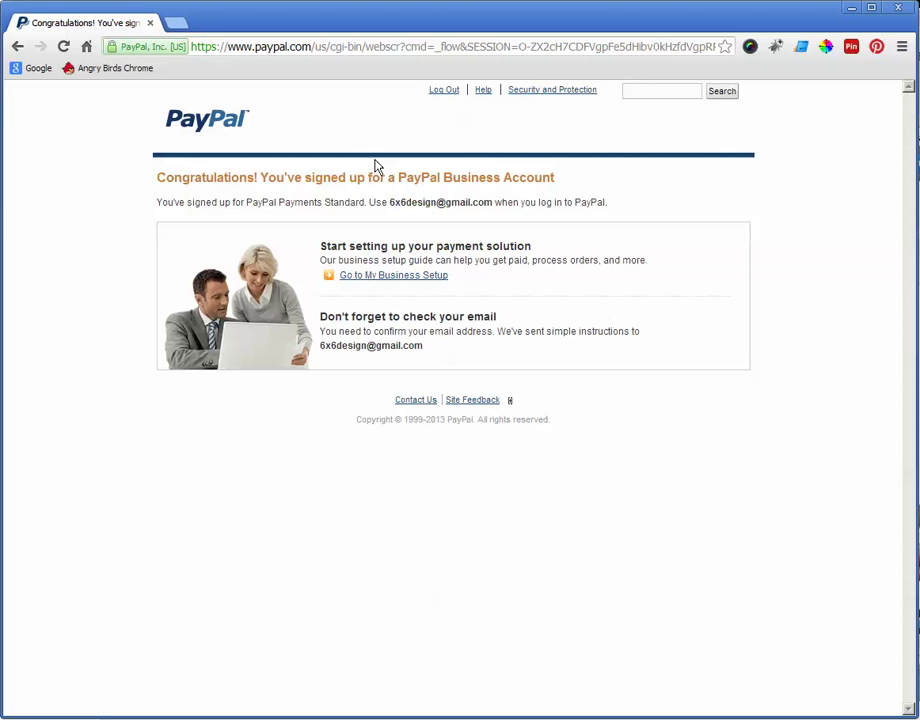
drag(313, 46, 770, 40)
Step: Go to the paypal.com home page, log out, and log back in with the account password
key(BackSpace)
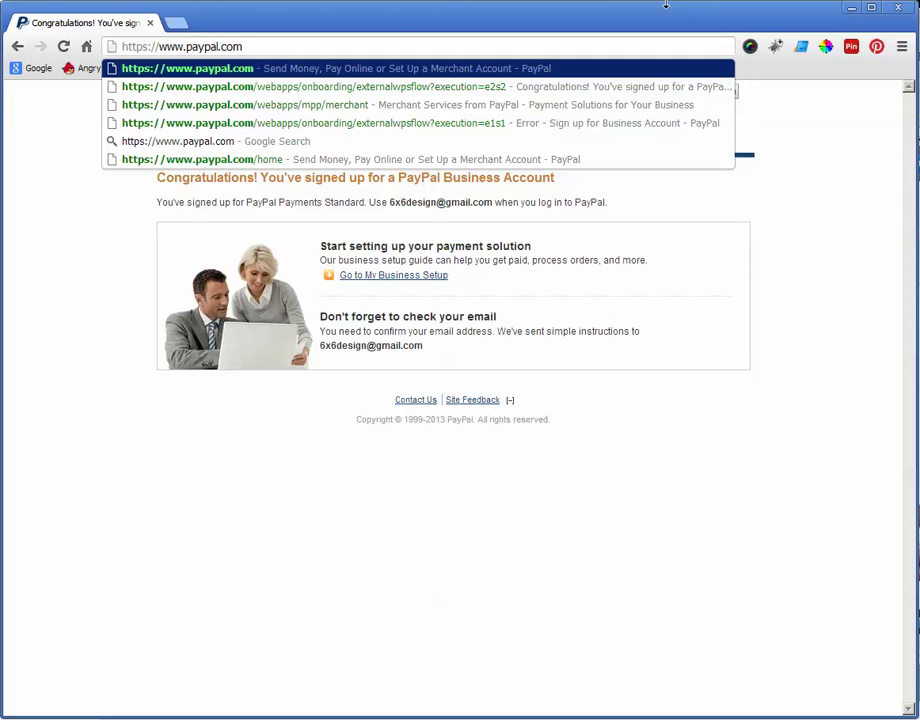
key(Return)
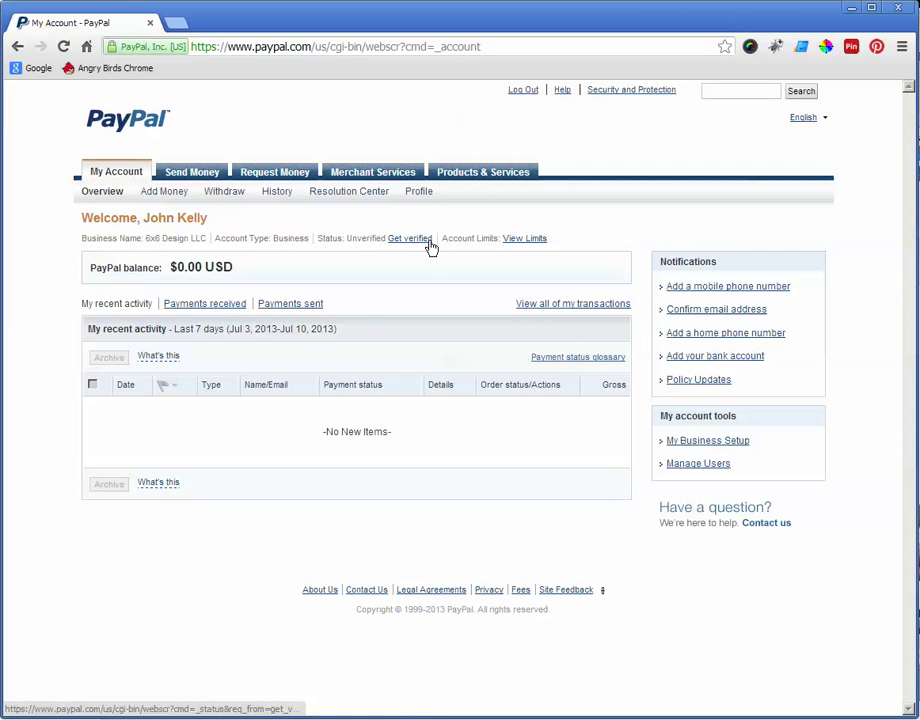
click(524, 95)
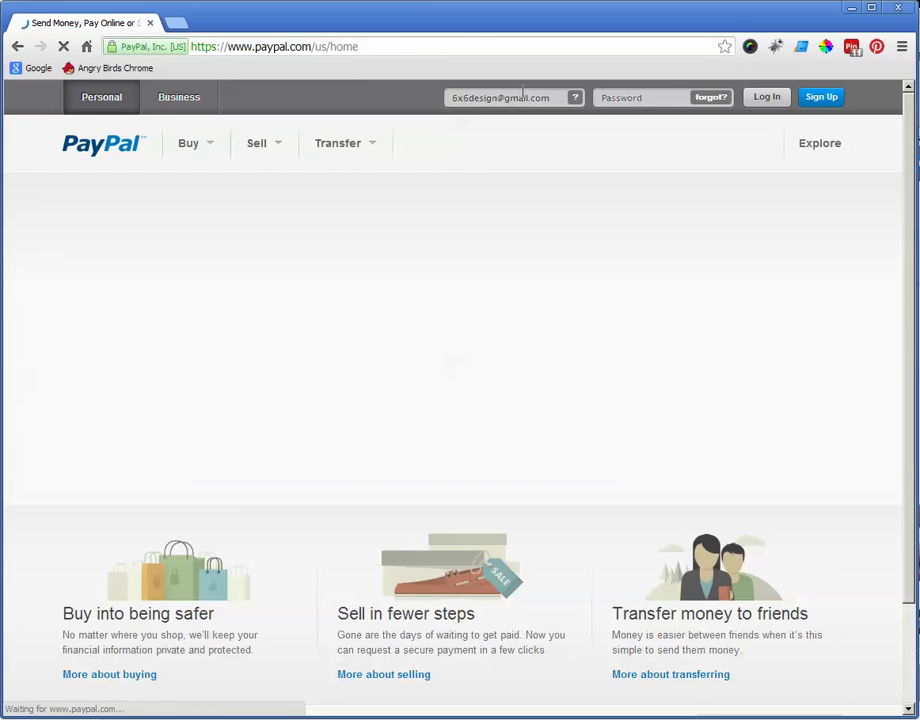
click(621, 97)
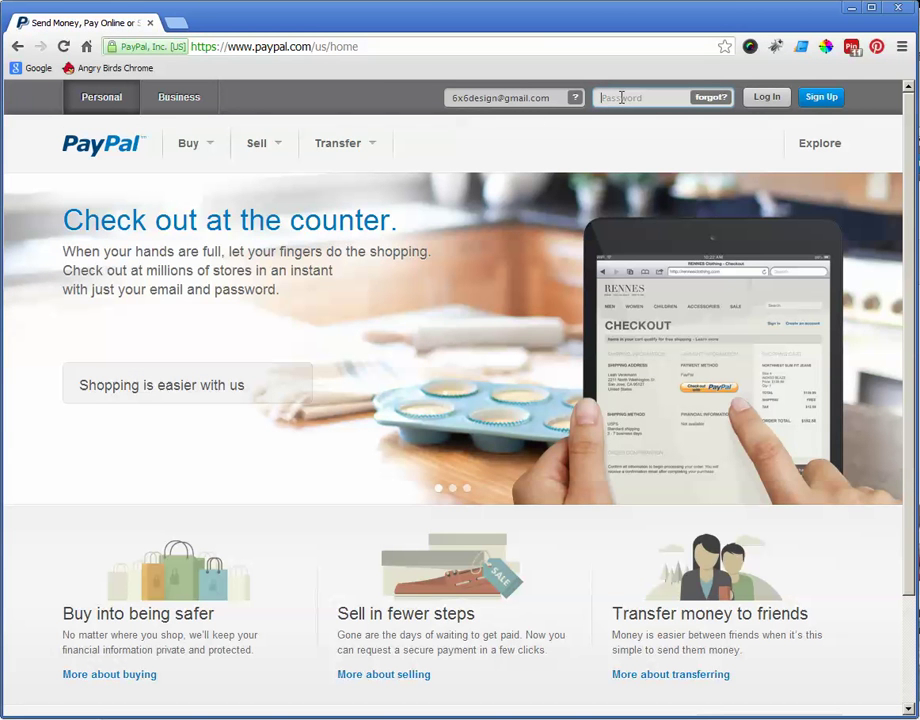
text(••)
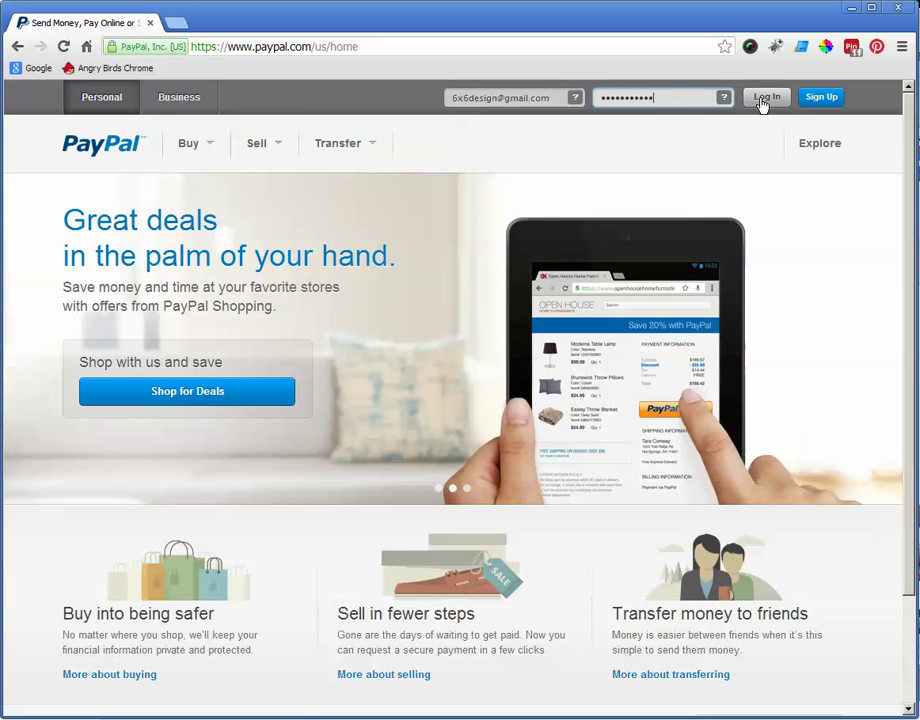
click(760, 102)
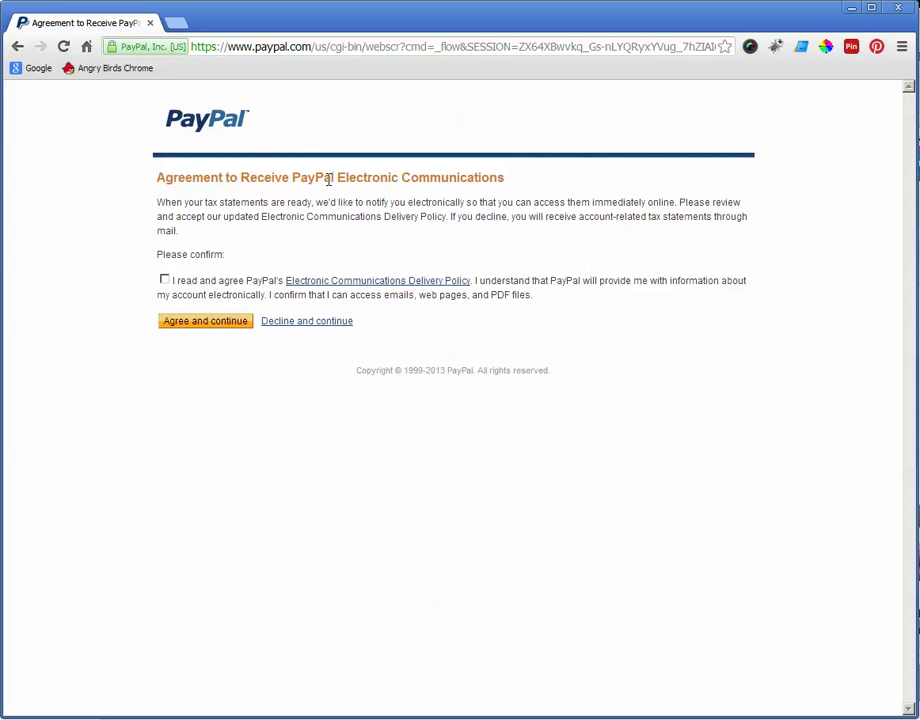
Step: Accept the electronic communications policy to reach the My Account overview showing a $0.00 USD balance
click(166, 281)
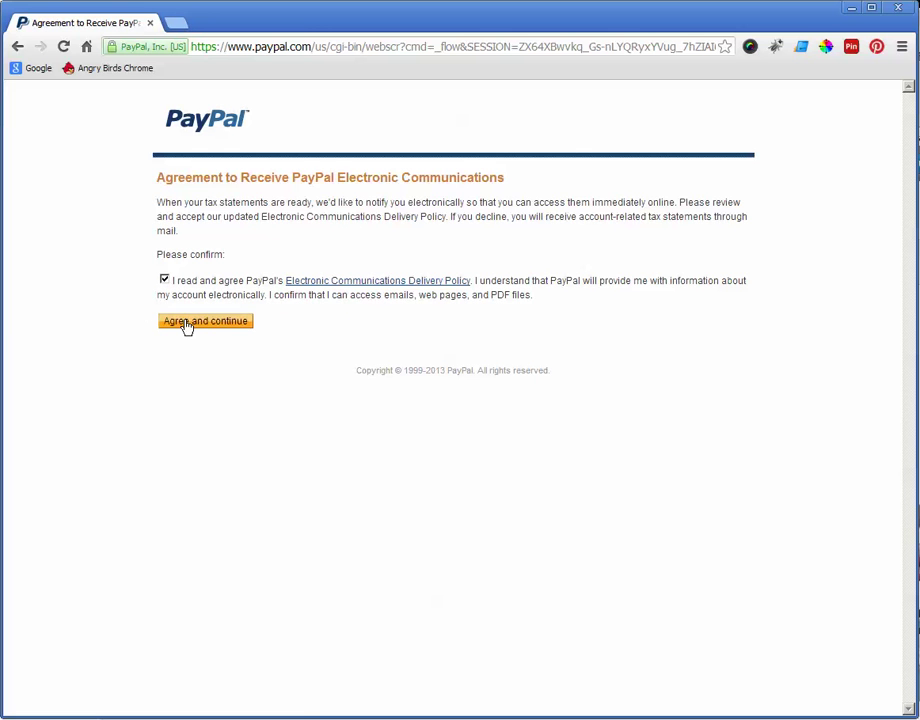
click(185, 324)
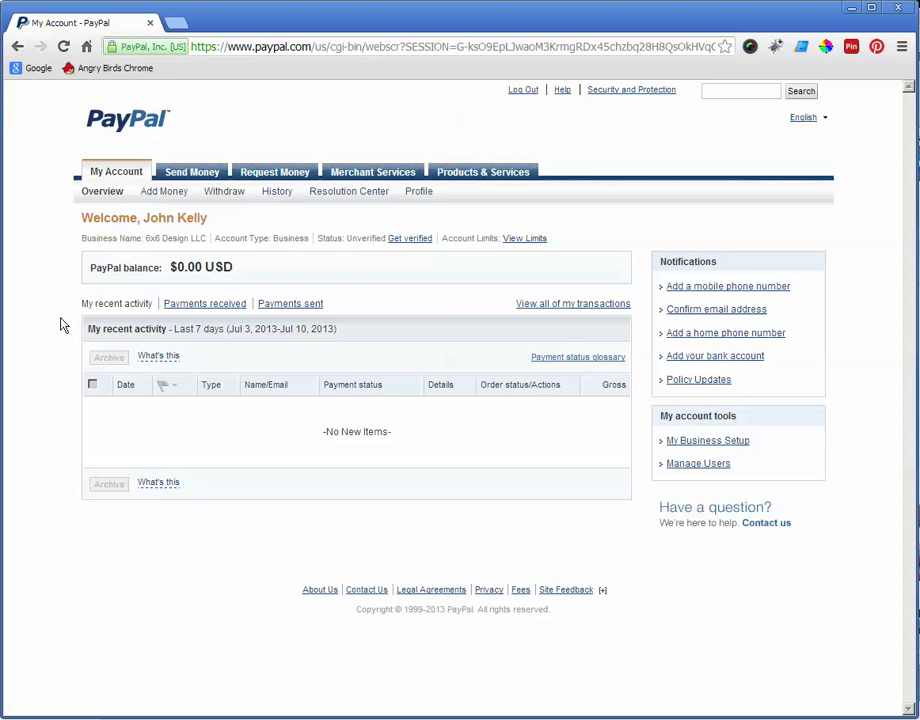
mouse_move(236, 196)
mouse_move(228, 196)
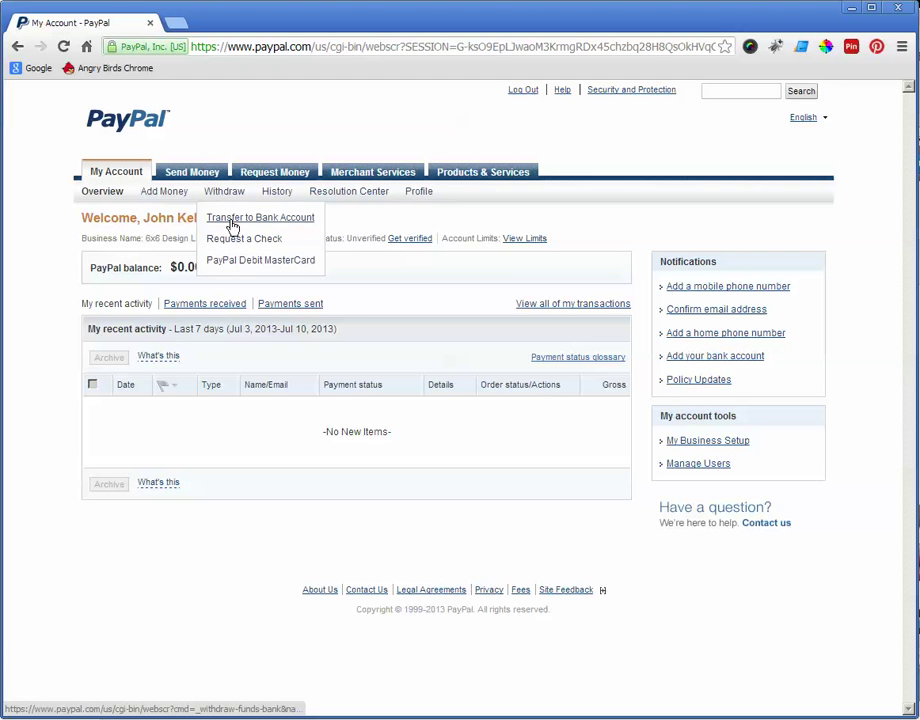